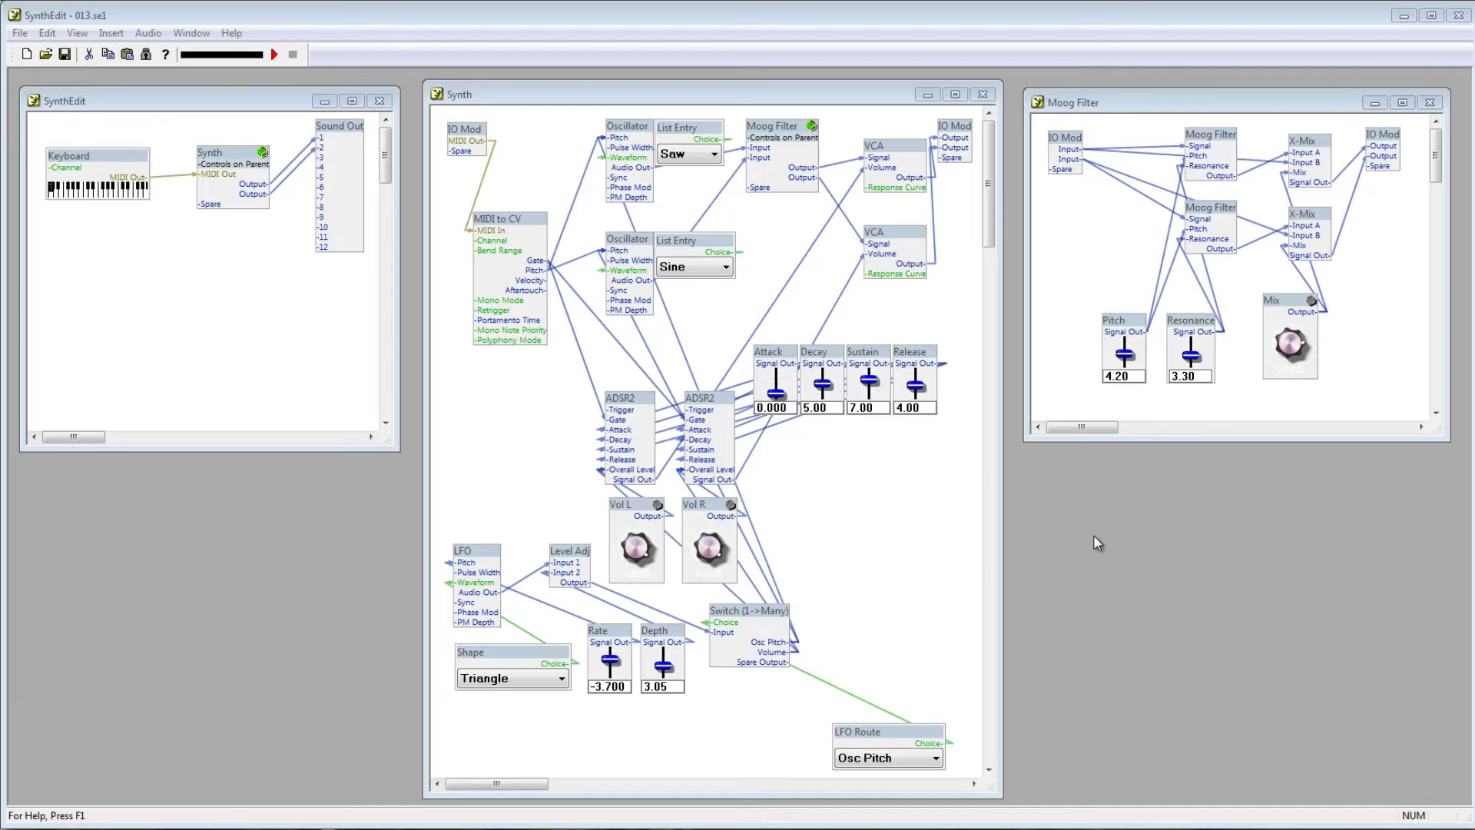
Step: Close the Moog Filter's inner patch window, leaving the main patch and Synth container open
click(1427, 109)
Step: Widen the Synth patch and move both VCAs and IO Mod right, then select the Moog Filter-to-top VCA wire
click(1428, 104)
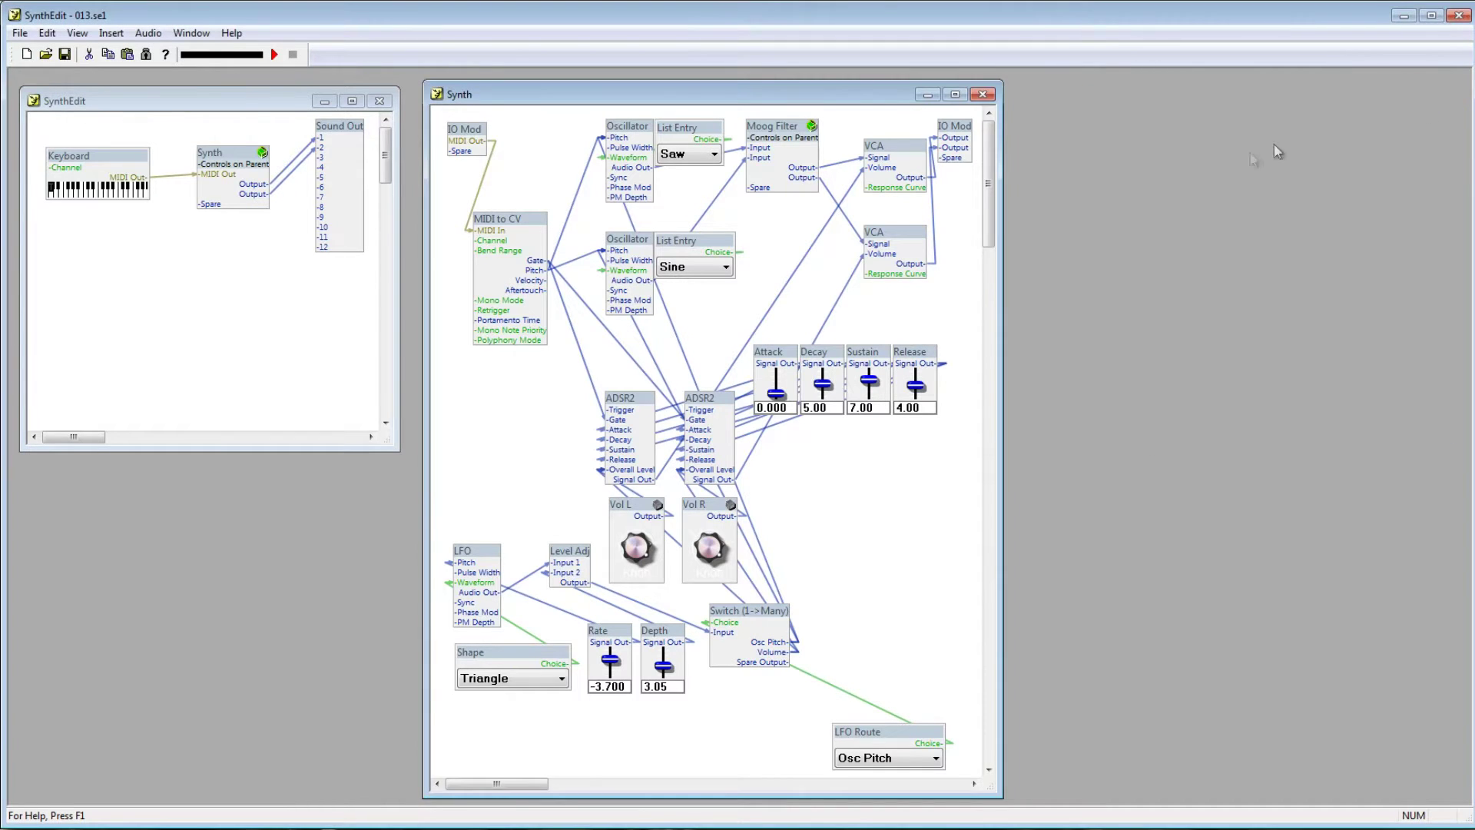
drag(1000, 278, 1180, 288)
drag(1019, 309, 1027, 152)
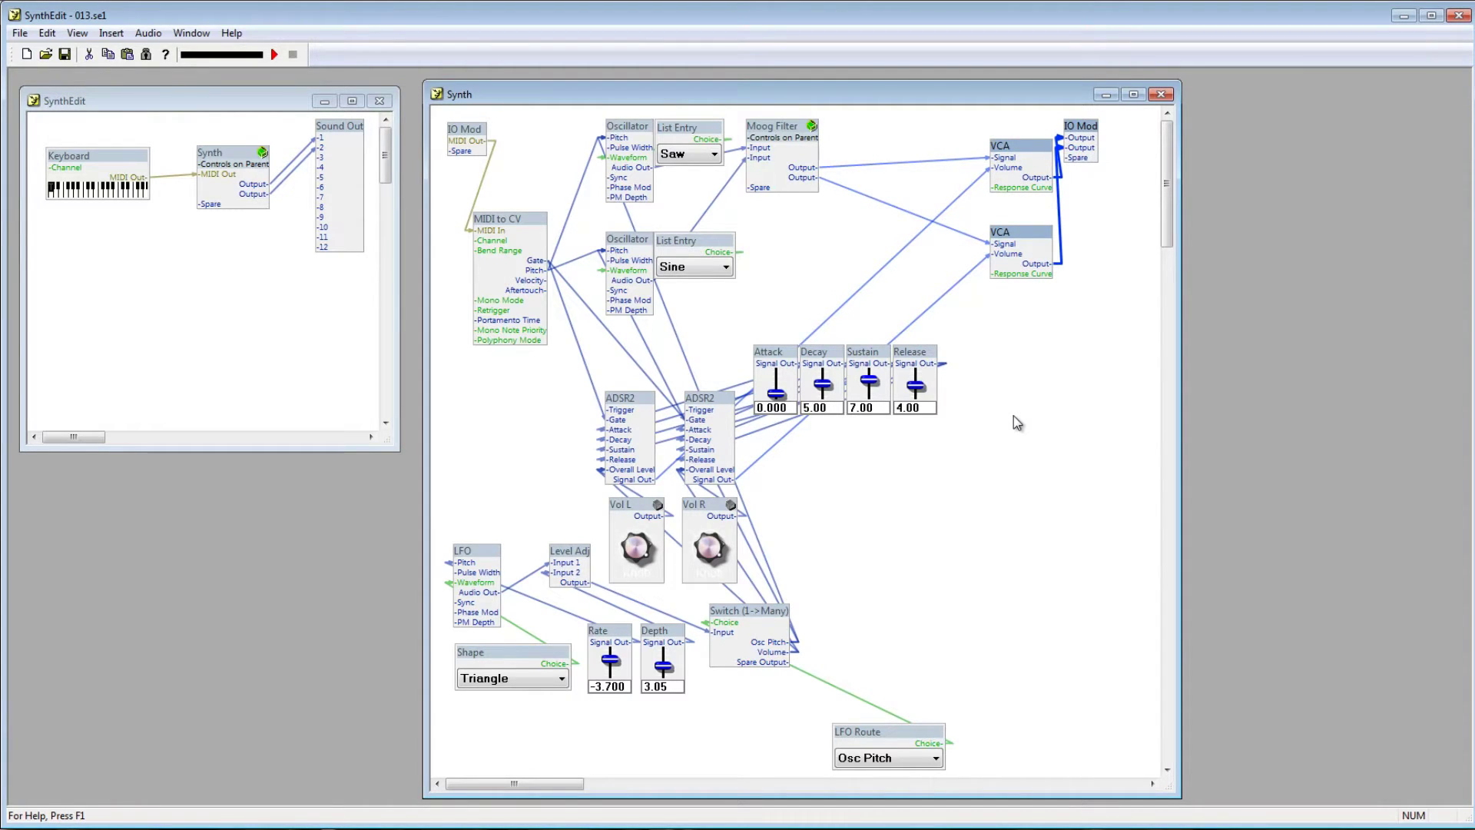
click(898, 163)
Step: Delete both wires from the Moog Filter to the top and lower VCAs
key(Delete)
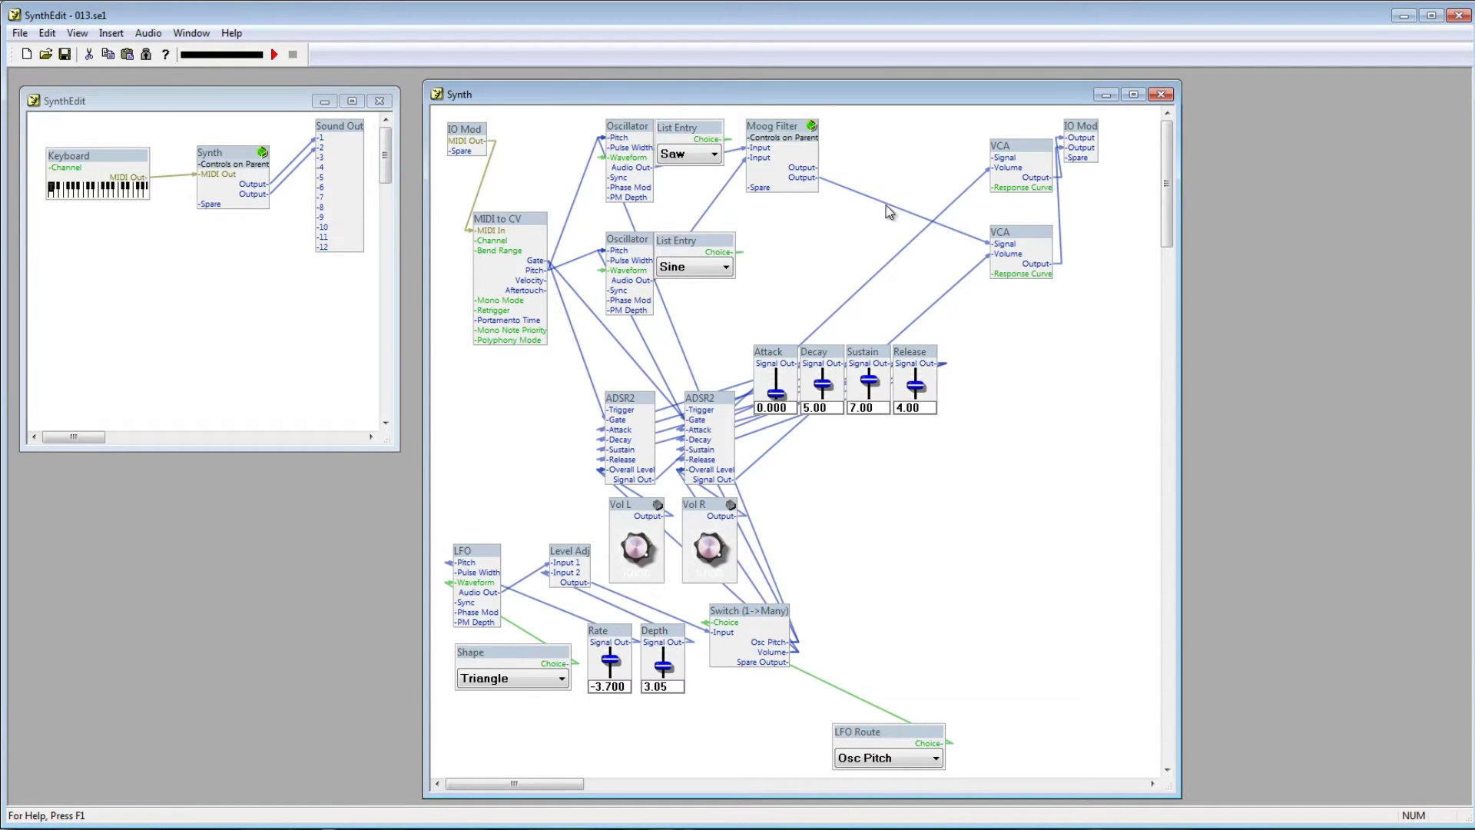
click(886, 205)
key(Delete)
Step: Insert two Modifiers > Pan modules and stack them vertically left of the VCAs
right_click(878, 142)
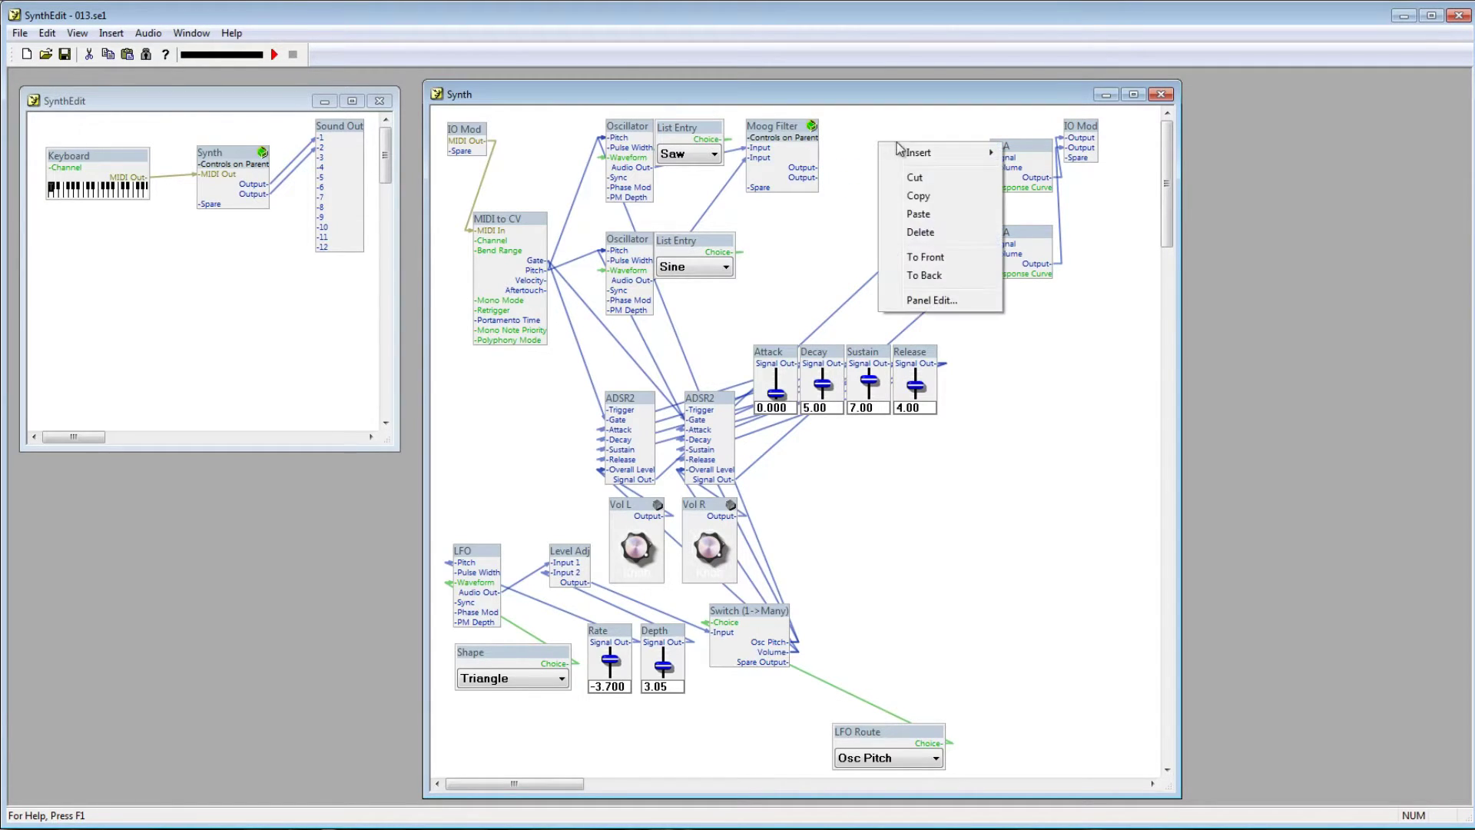
mouse_move(926, 157)
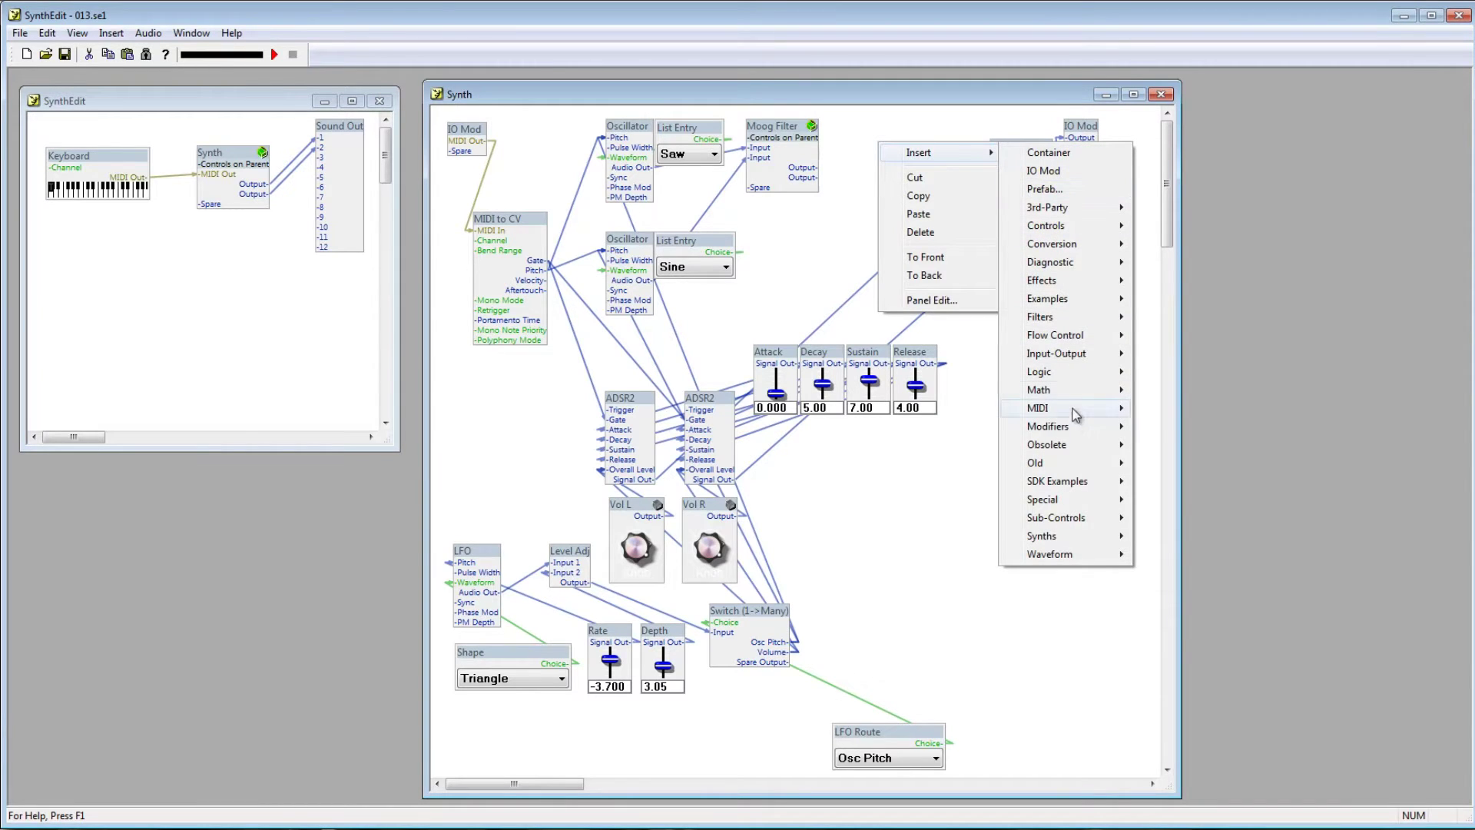
mouse_move(1083, 430)
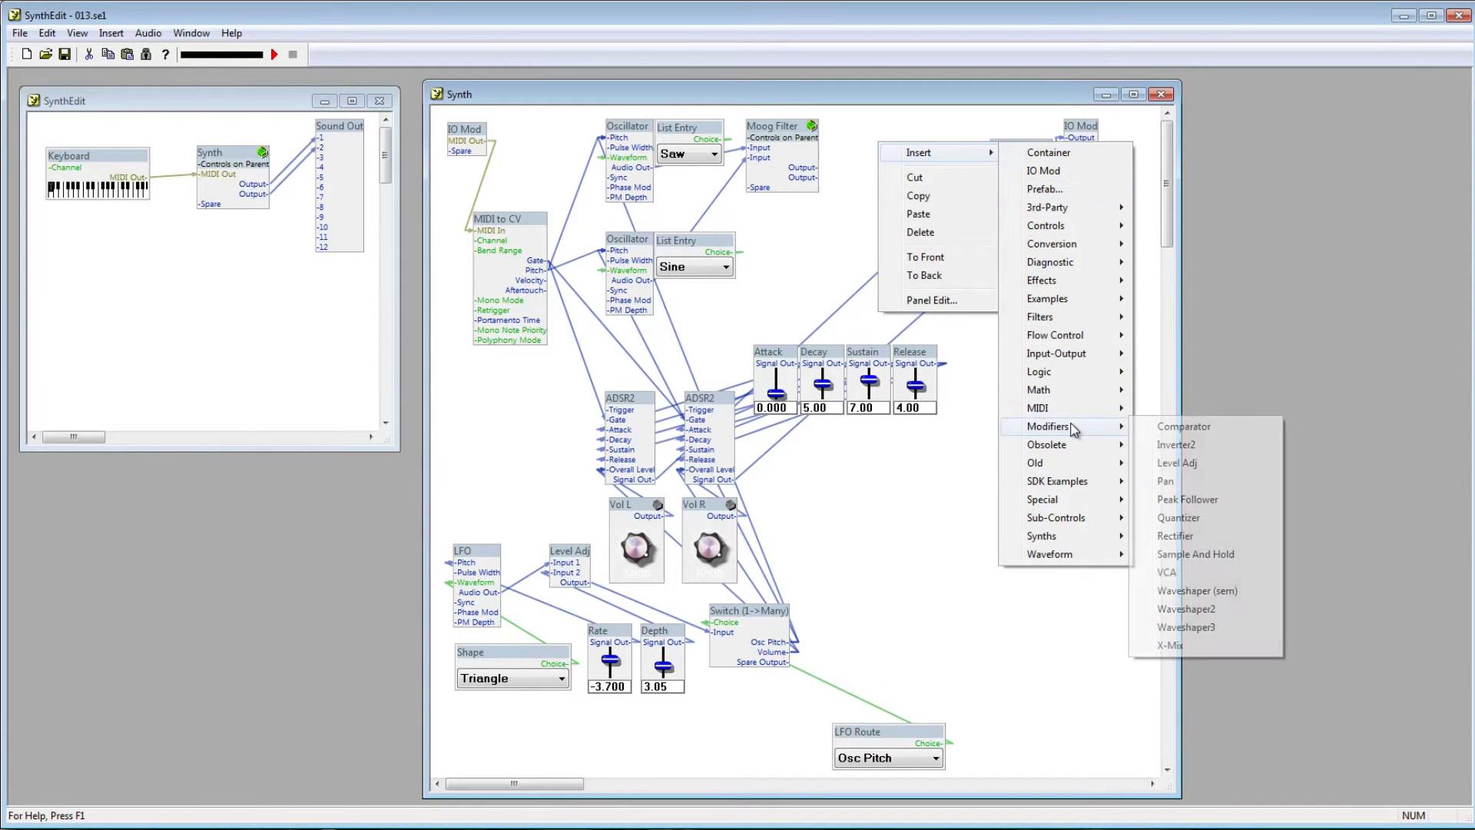
click(1164, 481)
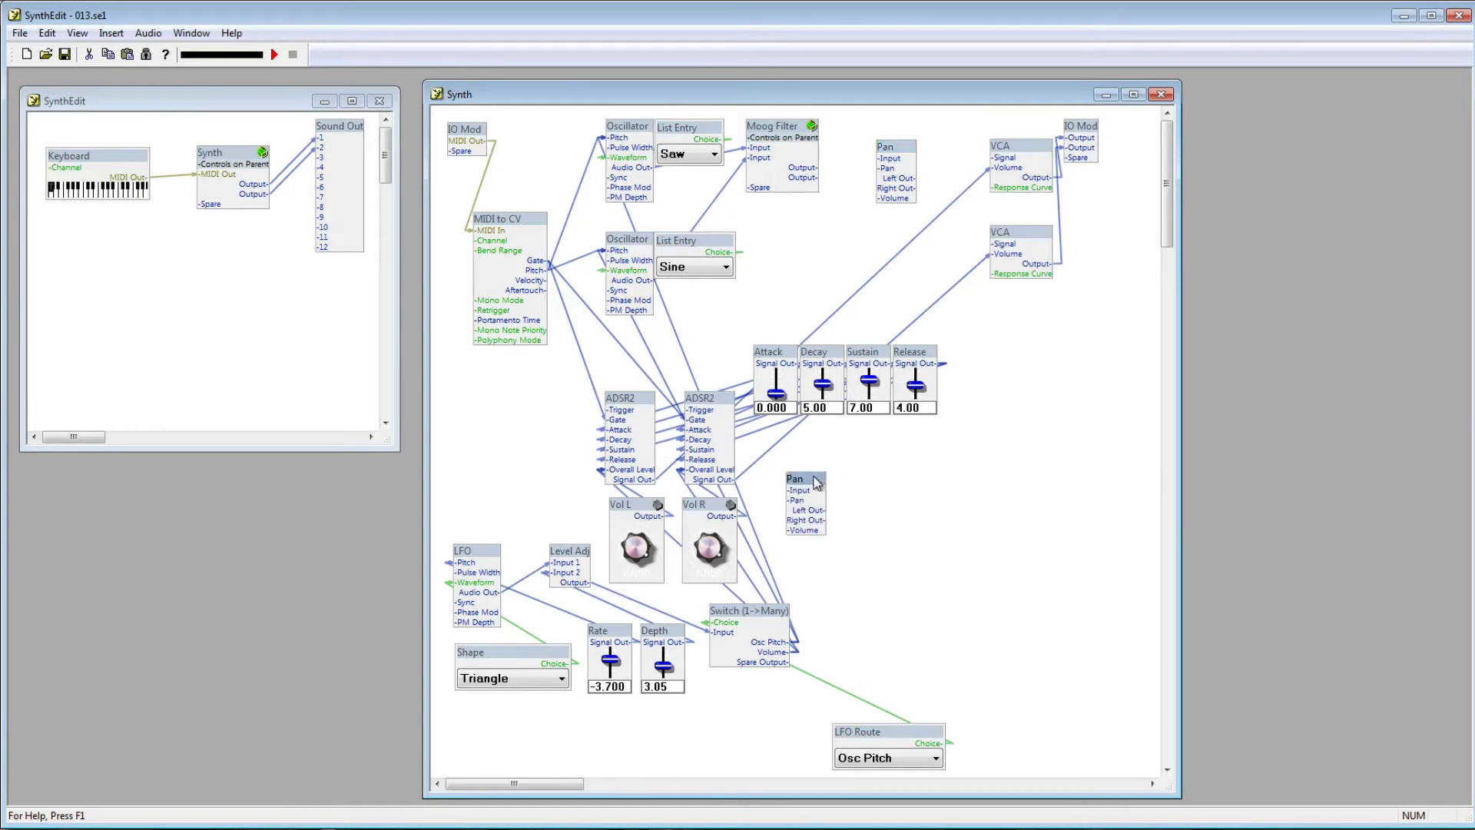
drag(816, 478, 910, 238)
drag(904, 154, 910, 153)
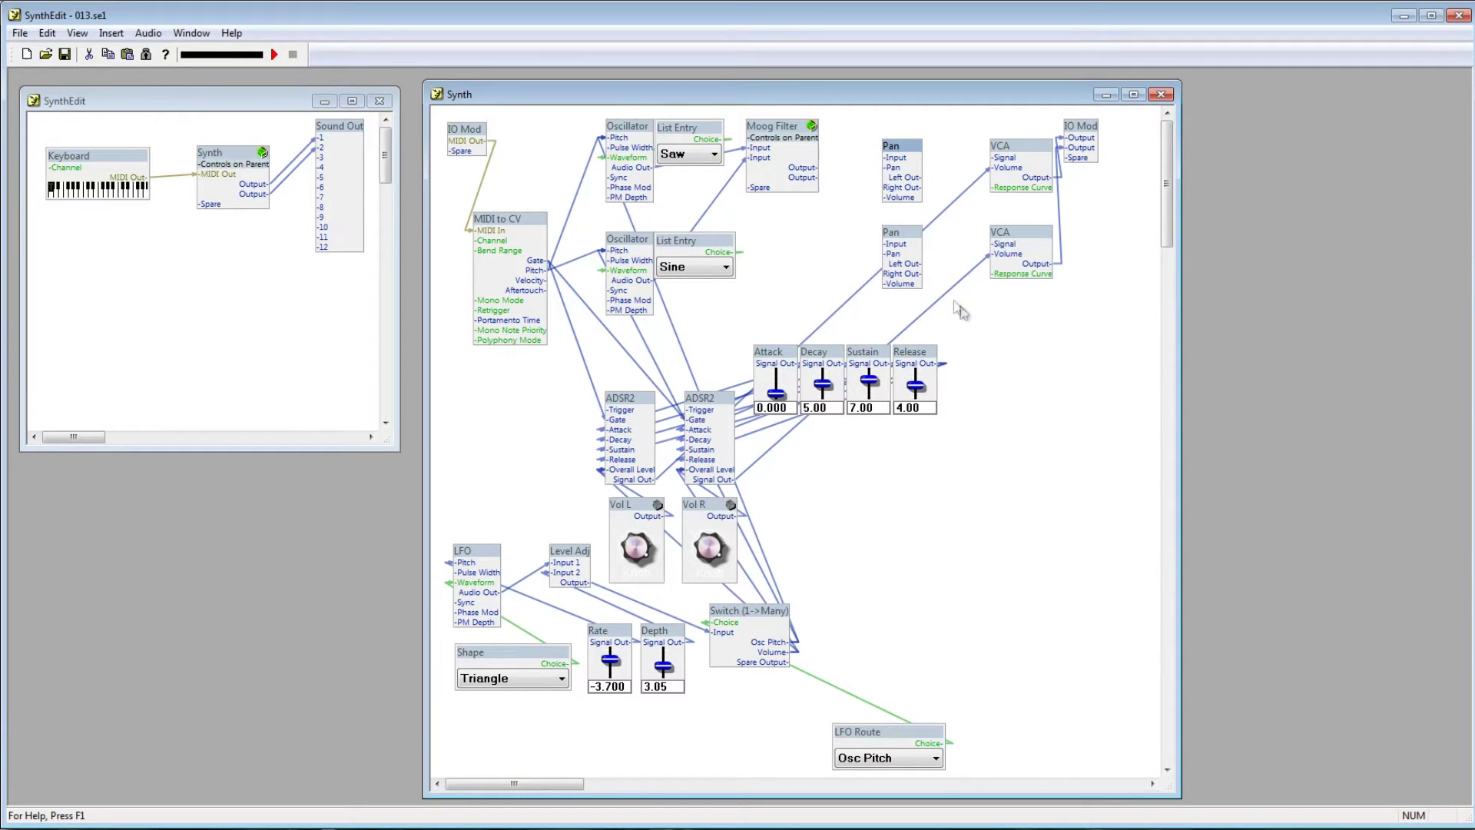
Step: Wire the Moog Filter output into a Pan input, Pan Left Outs to the top VCA, Right Out to the lower VCA
drag(816, 167, 894, 244)
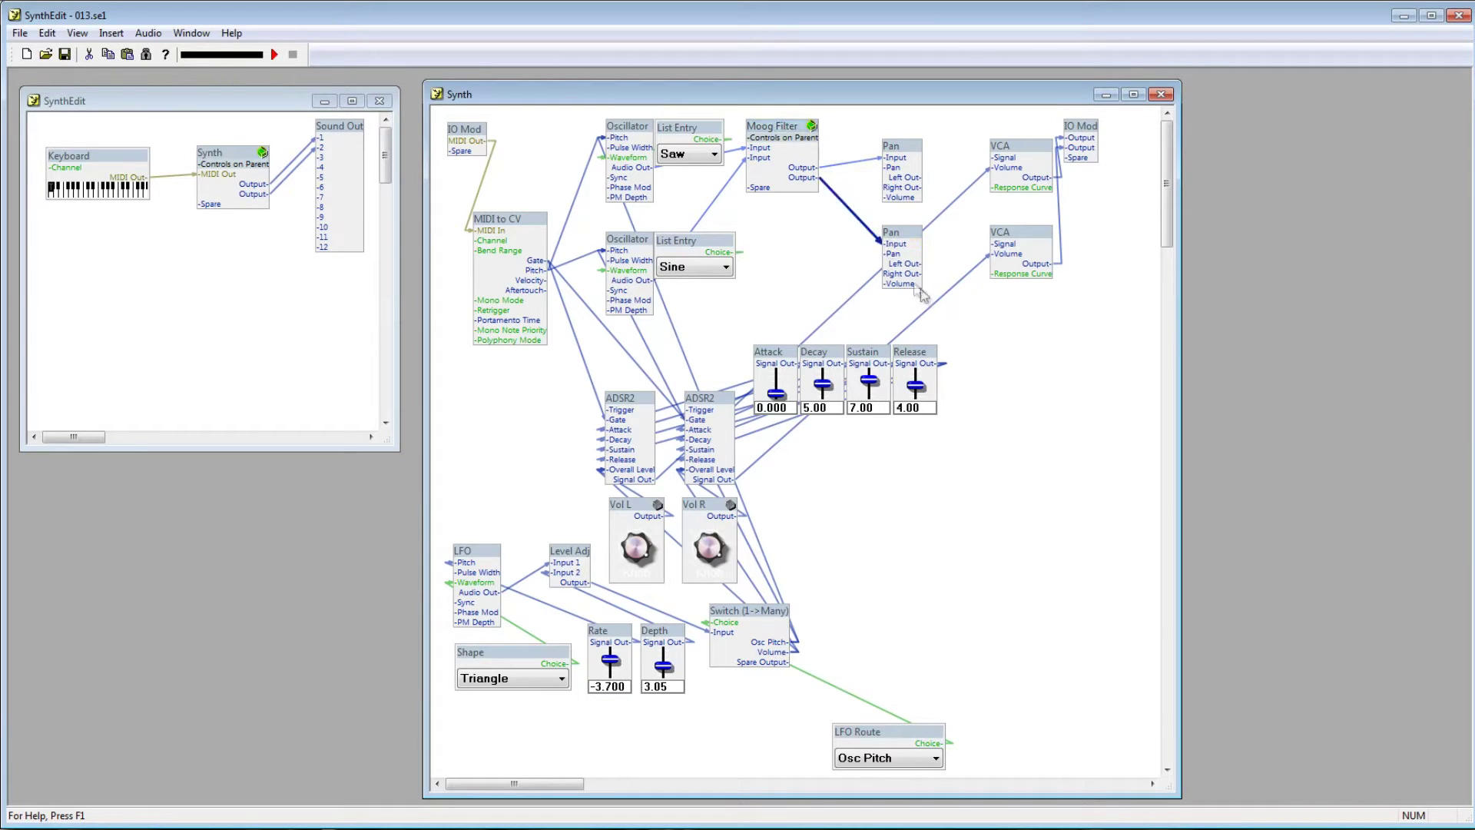
drag(914, 184, 991, 158)
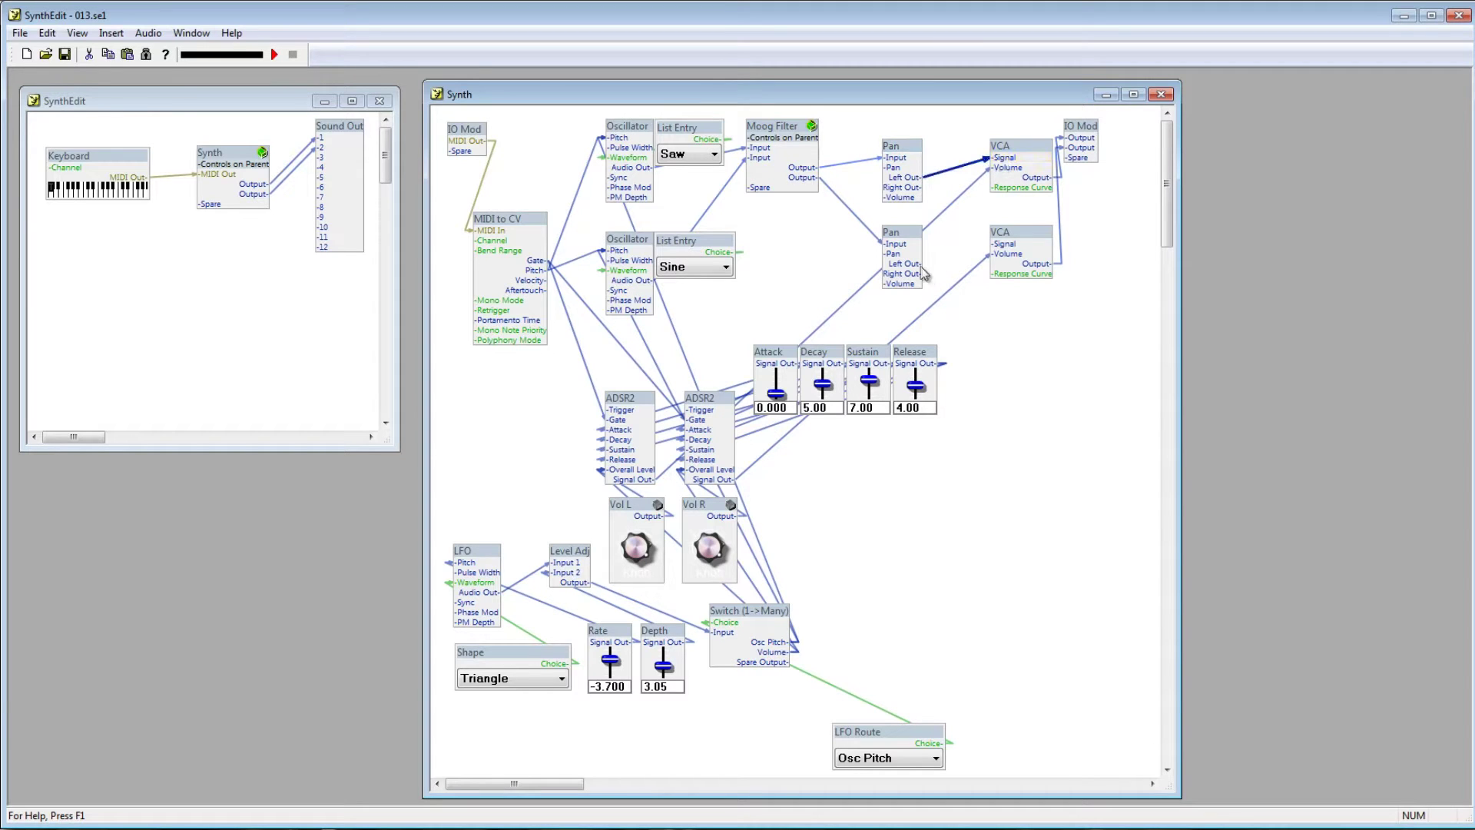
drag(919, 267, 1001, 160)
drag(921, 187, 989, 243)
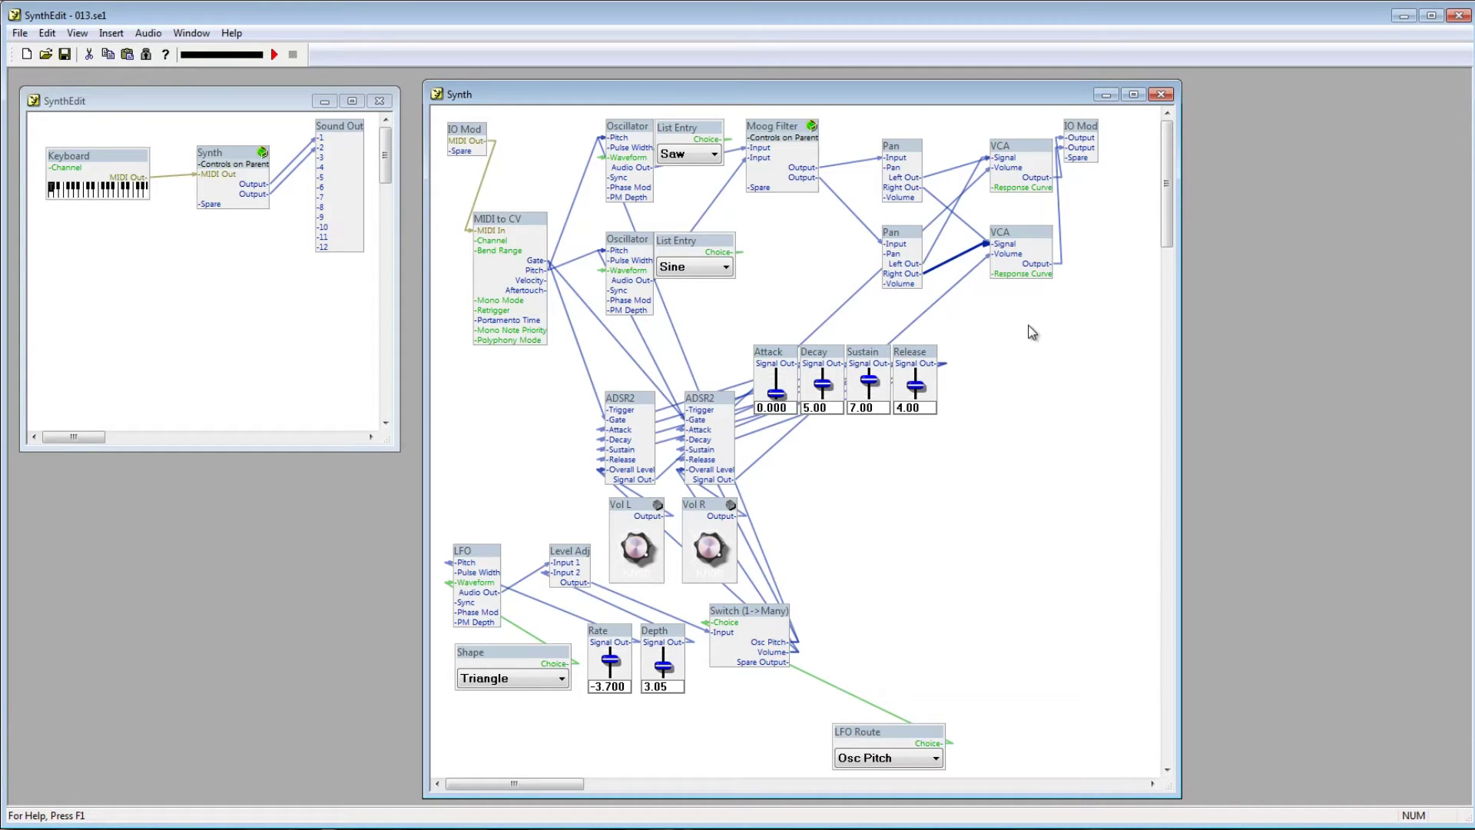
Step: Add a Controls > Knob module and a duplicate Knob placed beside it
right_click(983, 339)
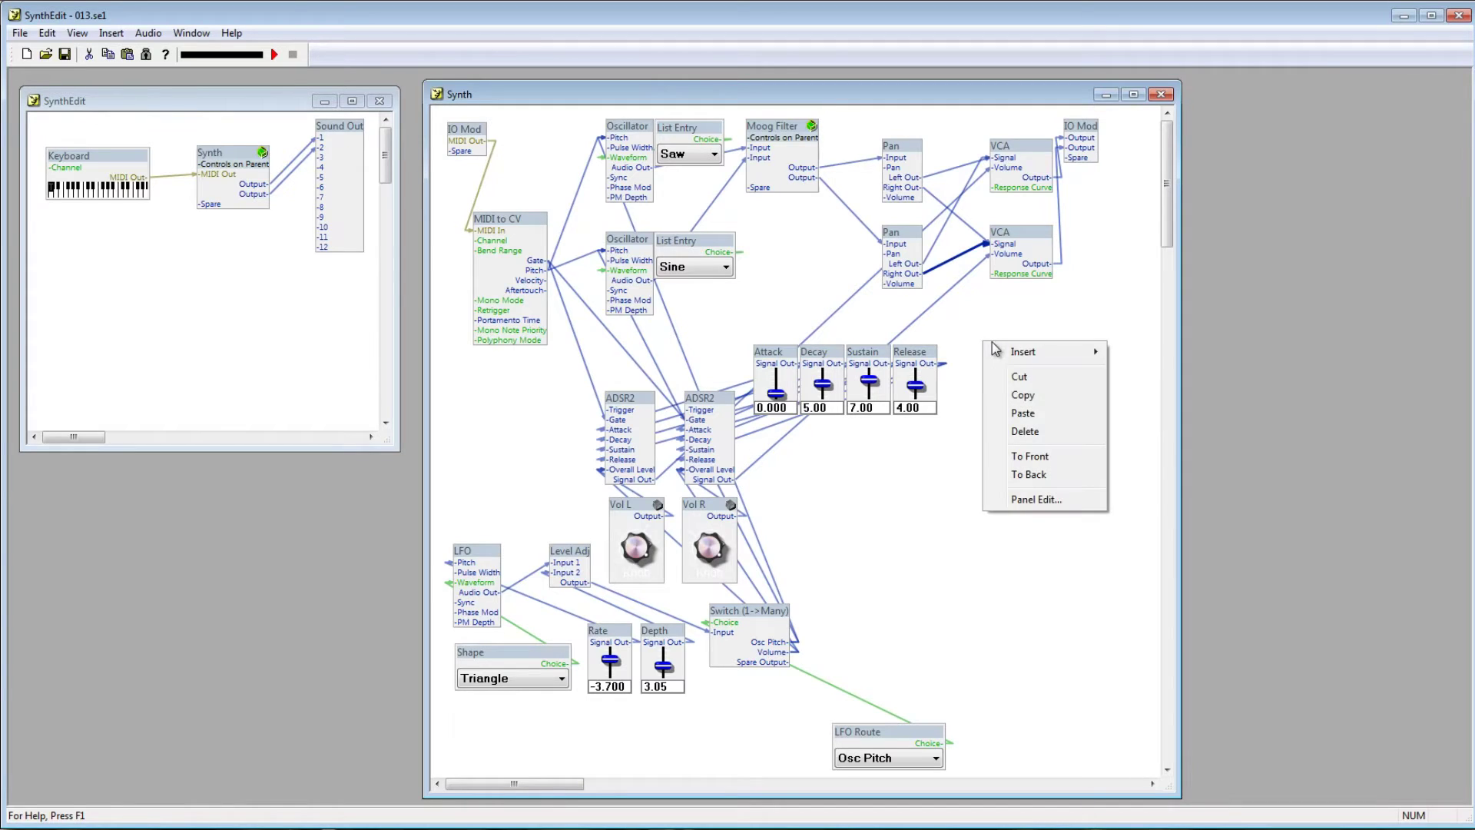
mouse_move(1001, 353)
mouse_move(1122, 425)
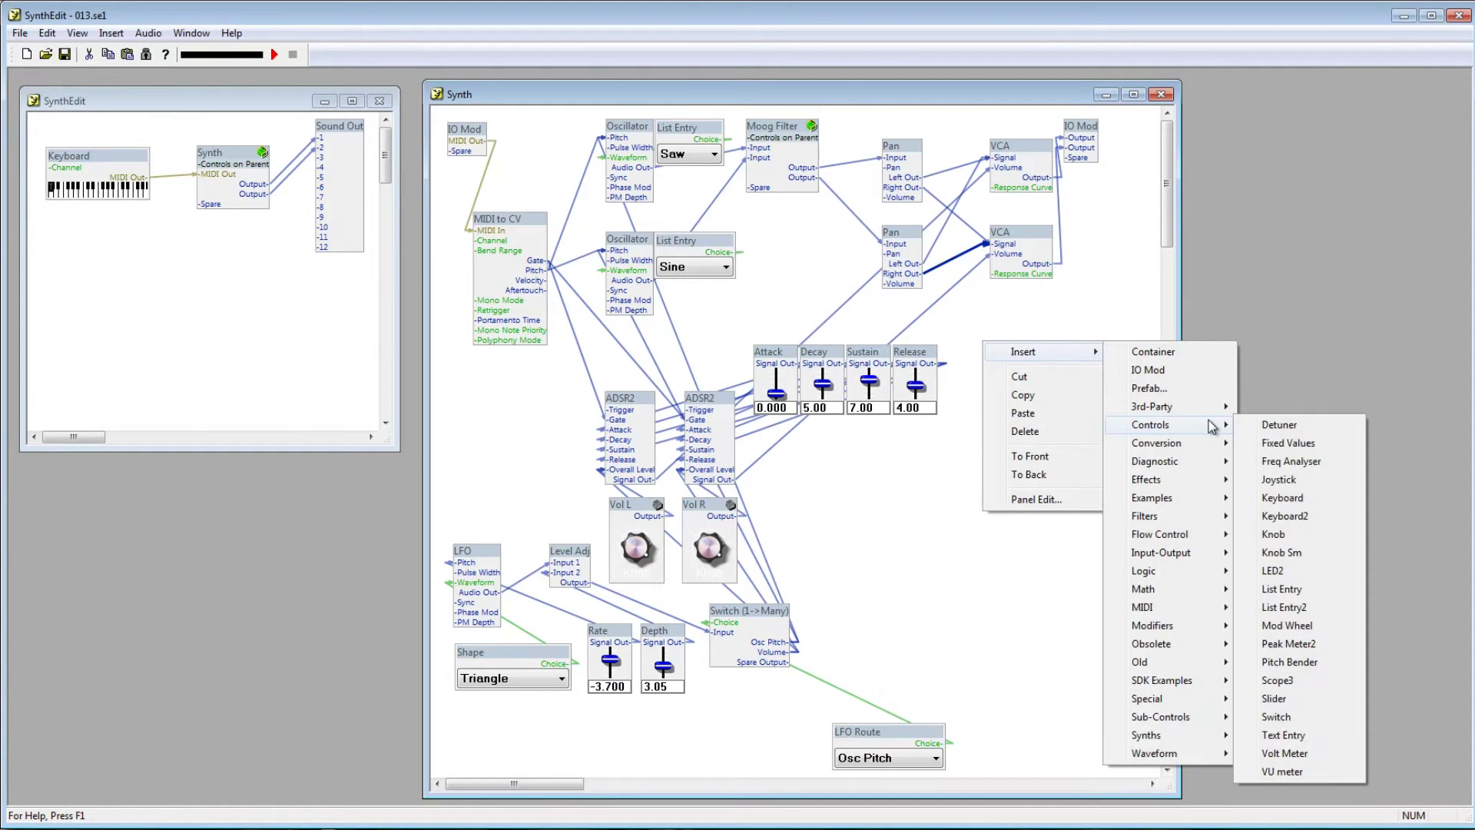
click(1287, 535)
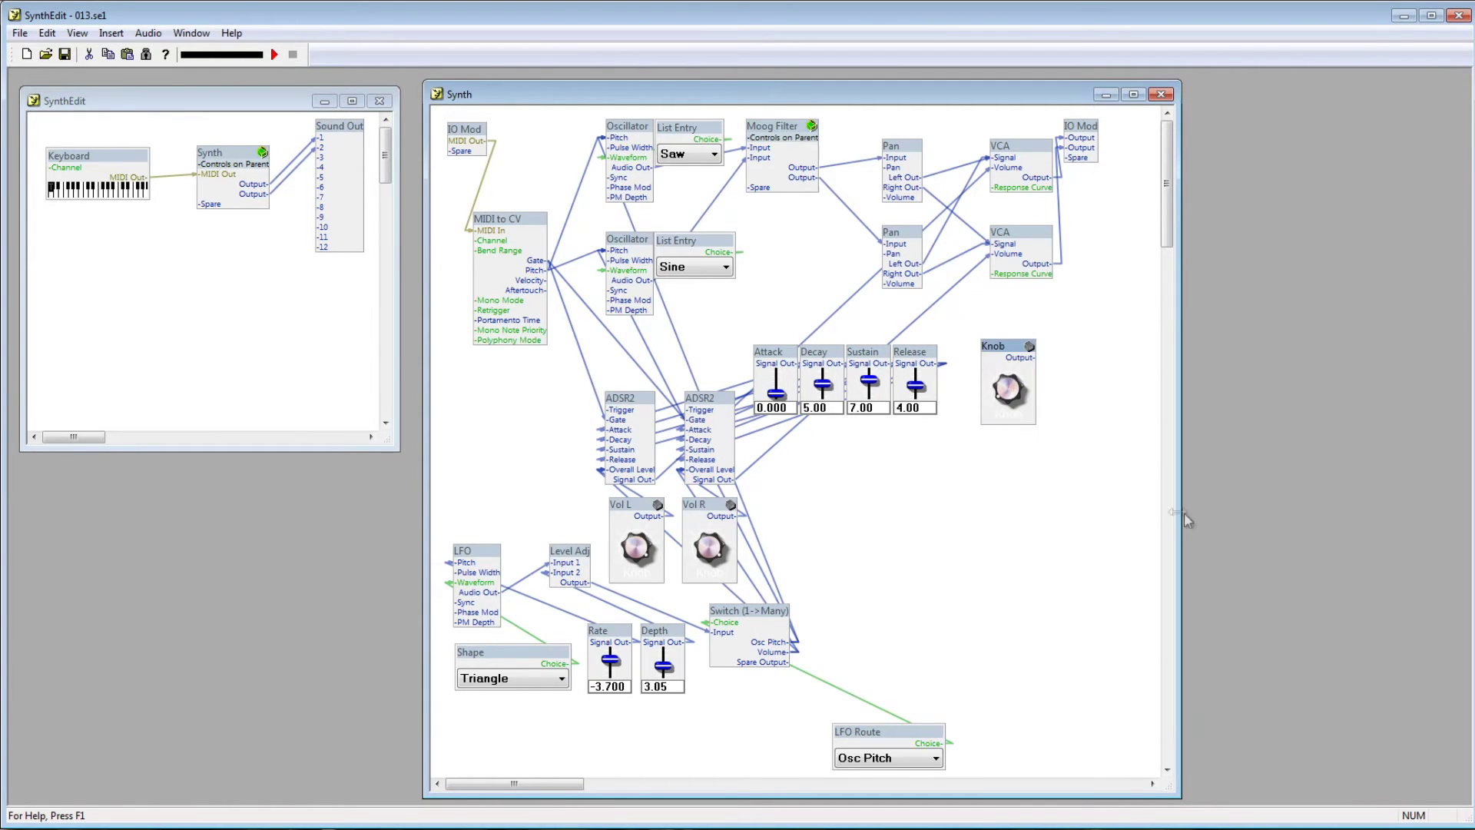
key(ctrl+v)
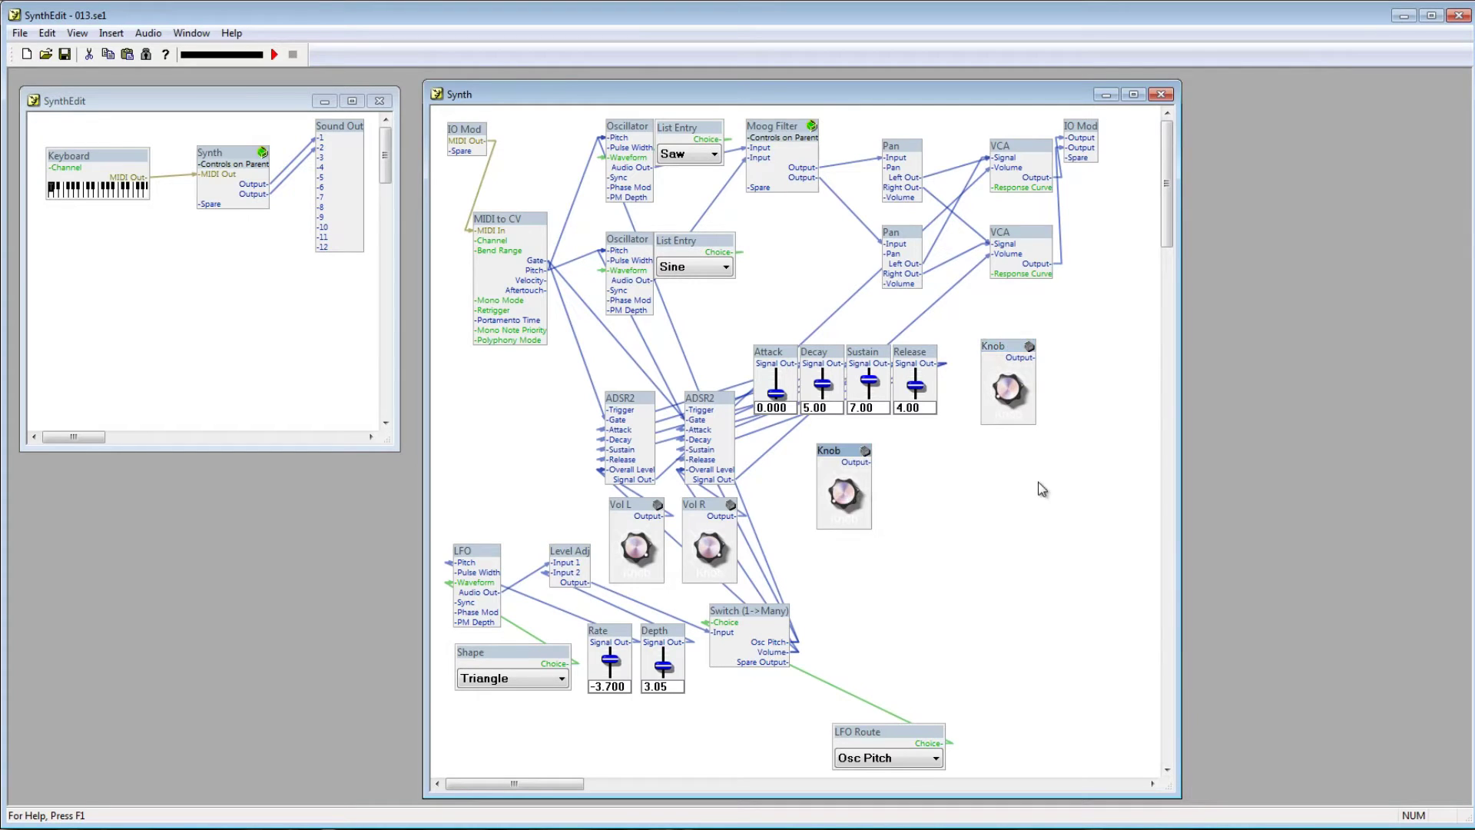
drag(856, 457, 1097, 347)
Step: Add two Controls > Slider modules, placing one under each Knob
right_click(931, 501)
mouse_move(965, 508)
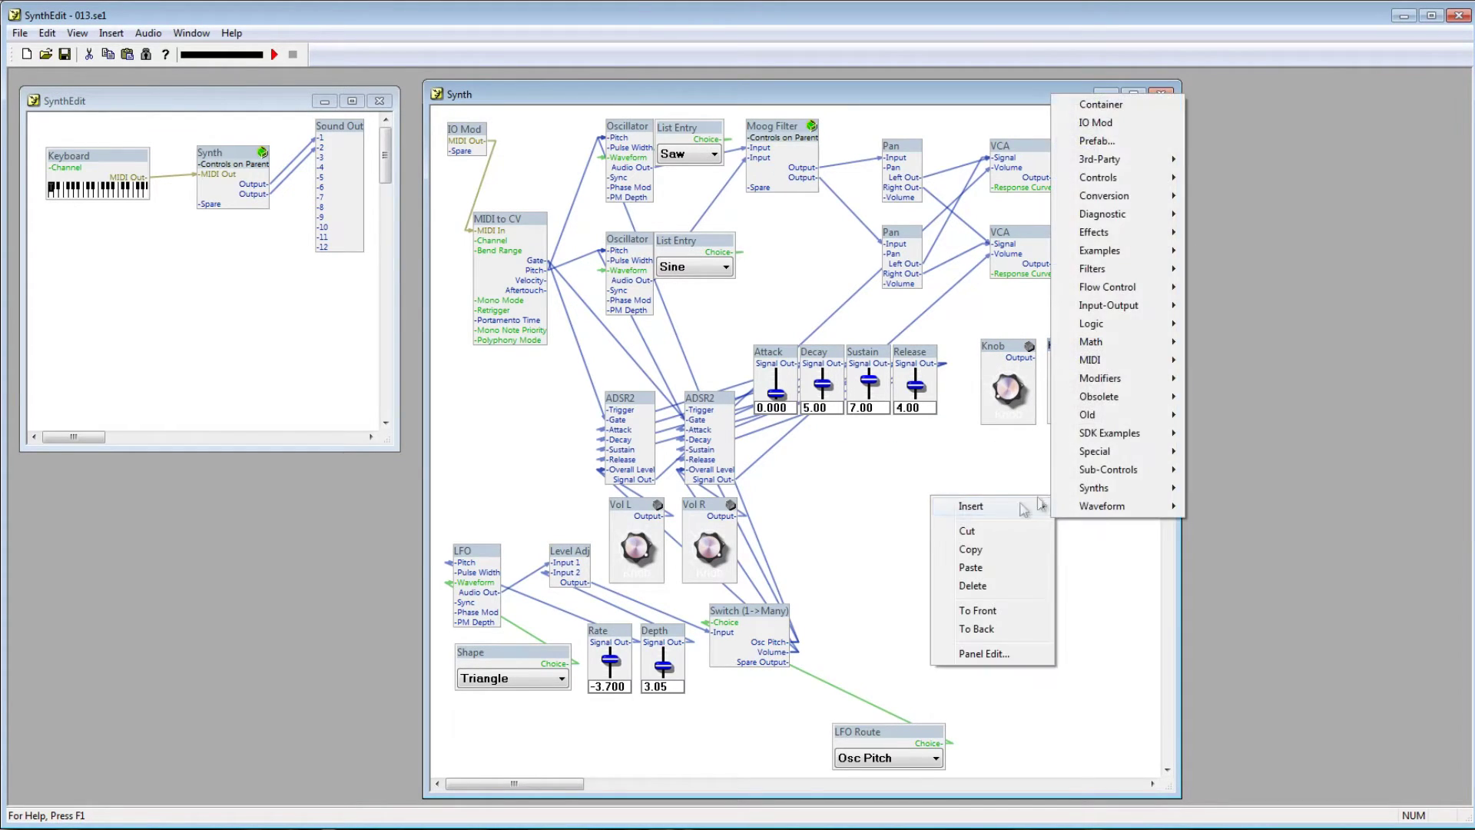
mouse_move(1133, 178)
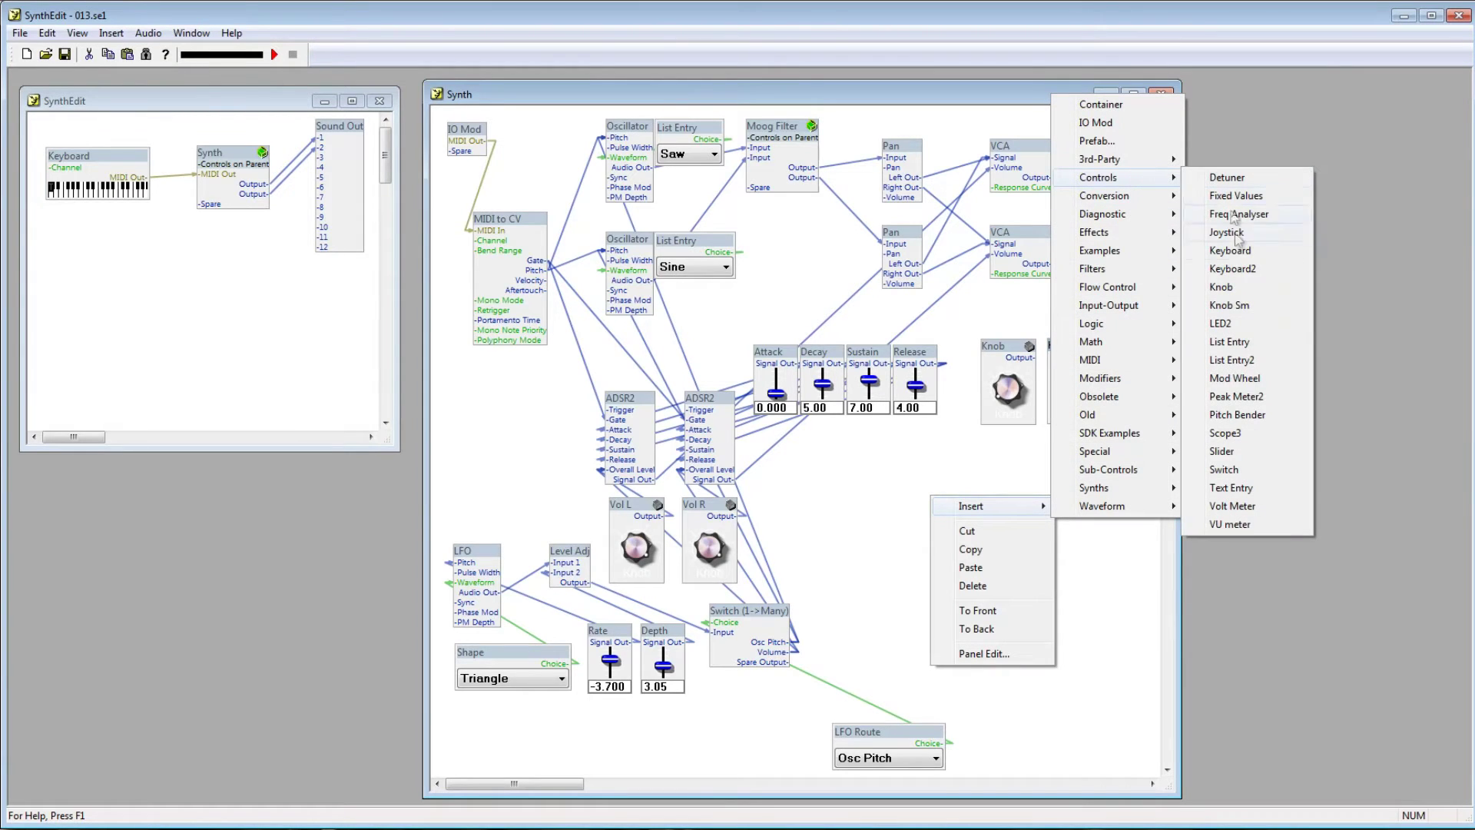
click(1229, 453)
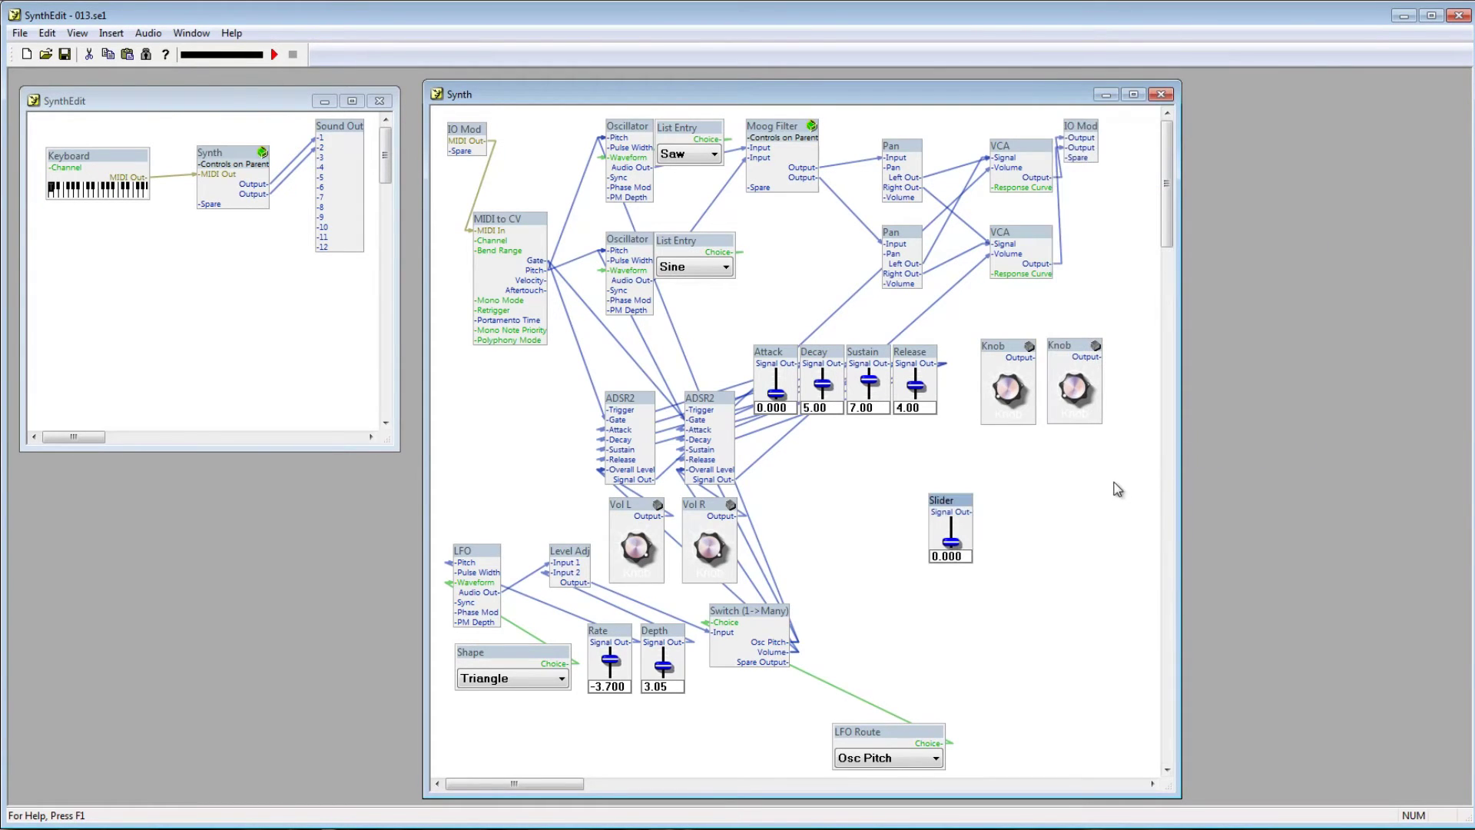
key(ctrl+c)
key(ctrl+v)
drag(845, 439, 1078, 438)
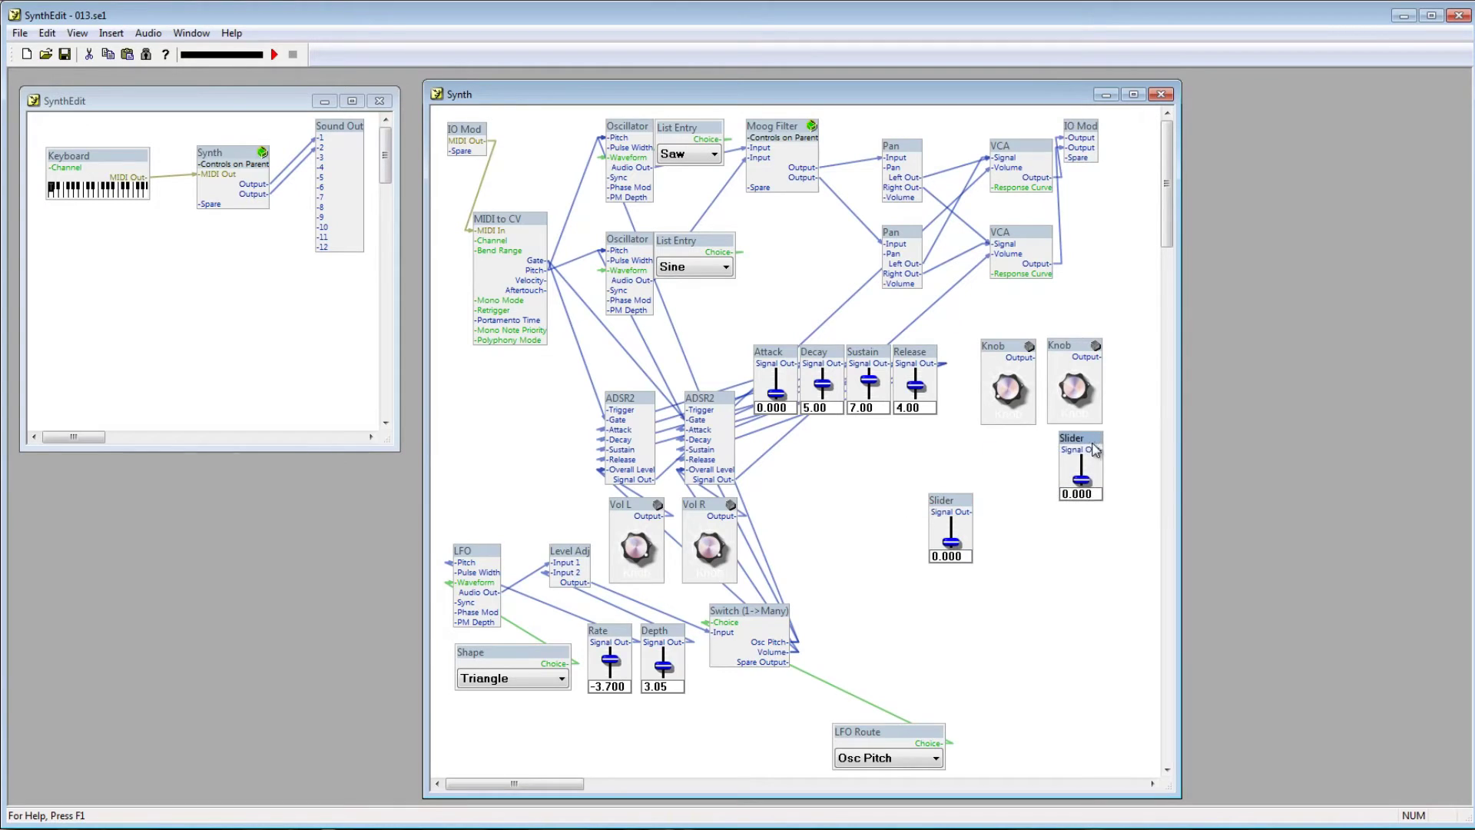
drag(948, 500, 1005, 444)
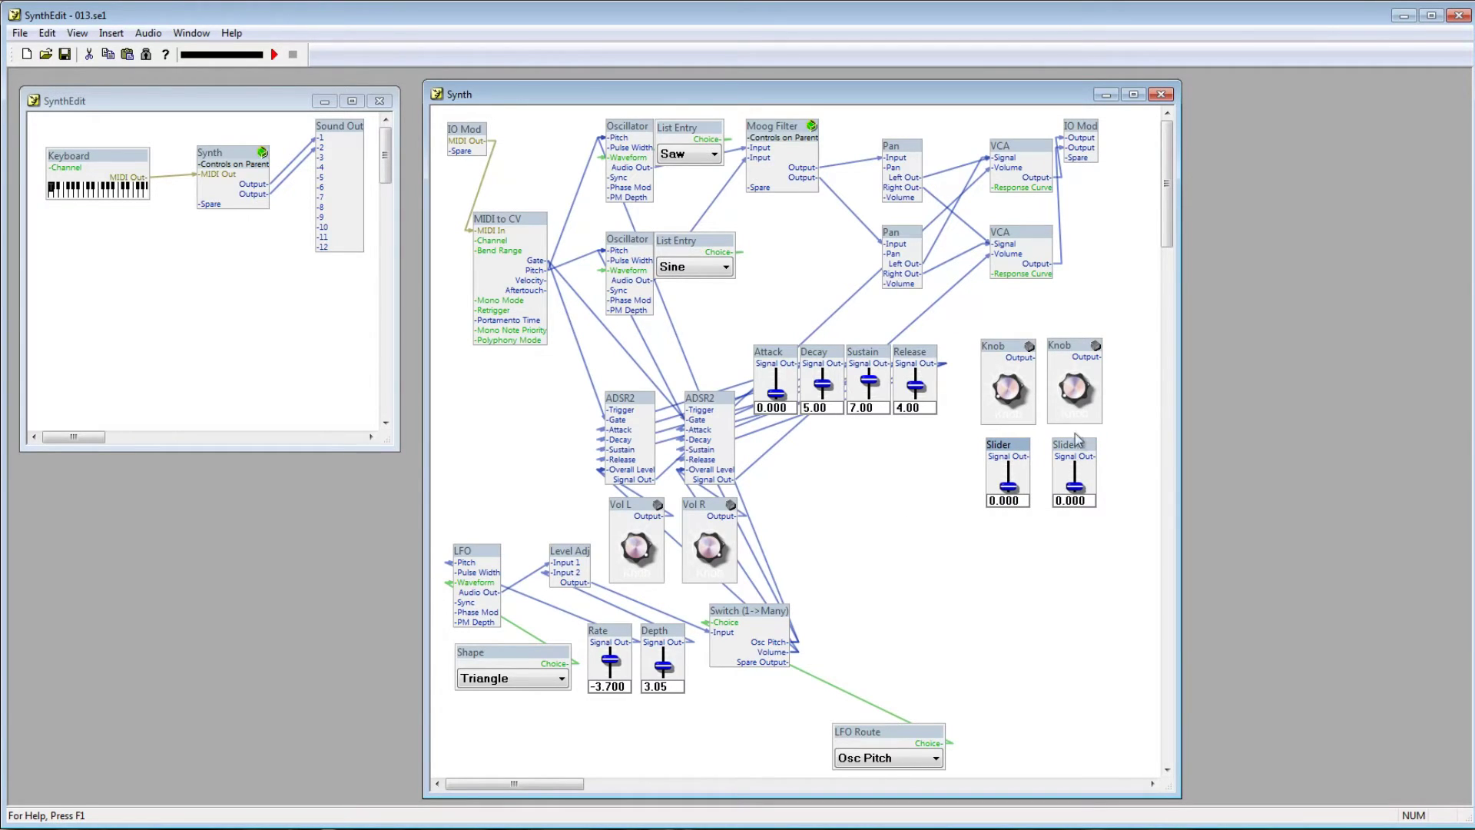
Step: Wire each Knob to a Pan module's Pan input and each Slider to a Pan's Volume input
drag(1033, 358, 894, 171)
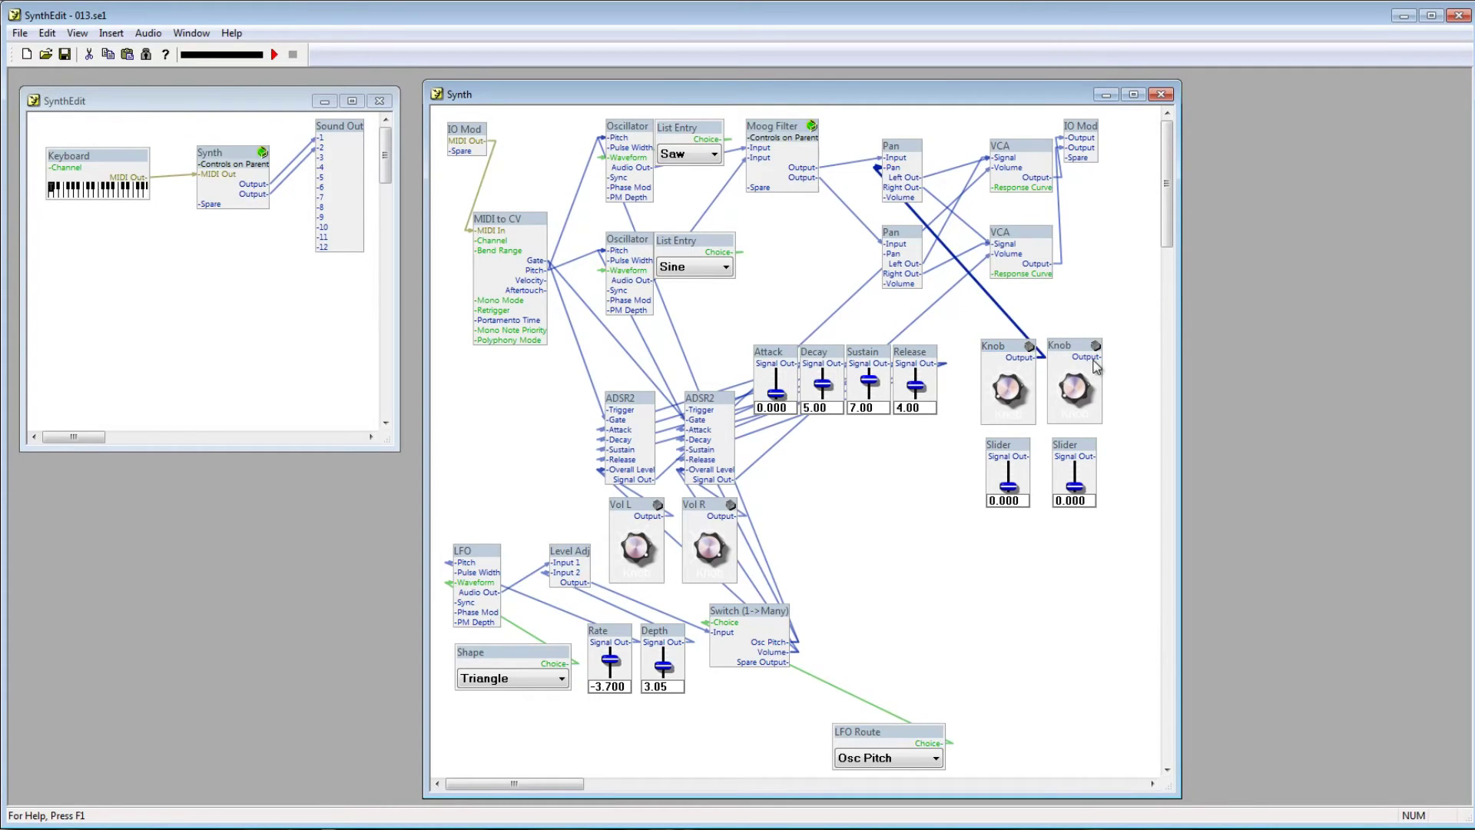
drag(1098, 358, 879, 253)
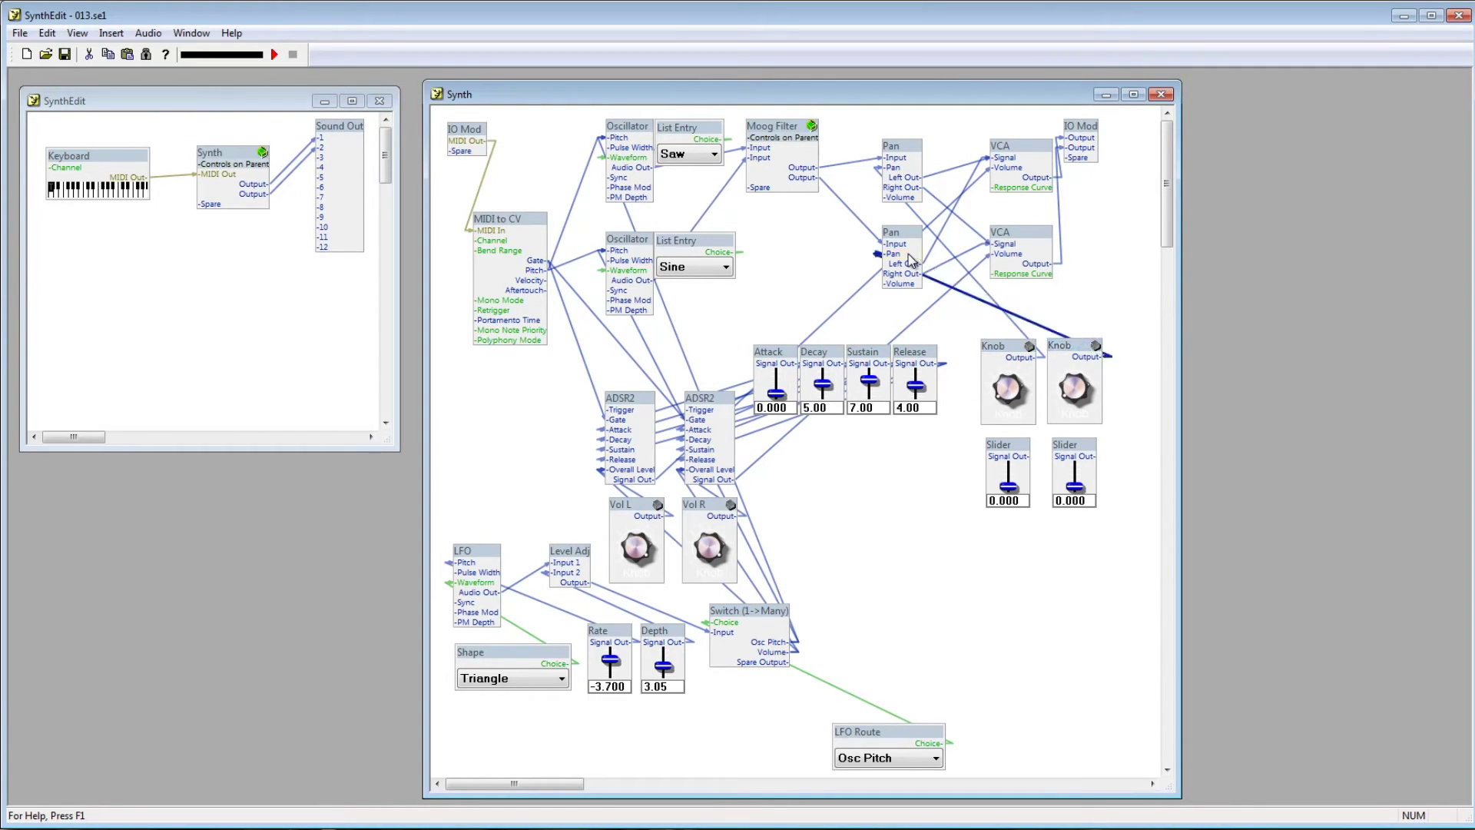
drag(1027, 456, 899, 202)
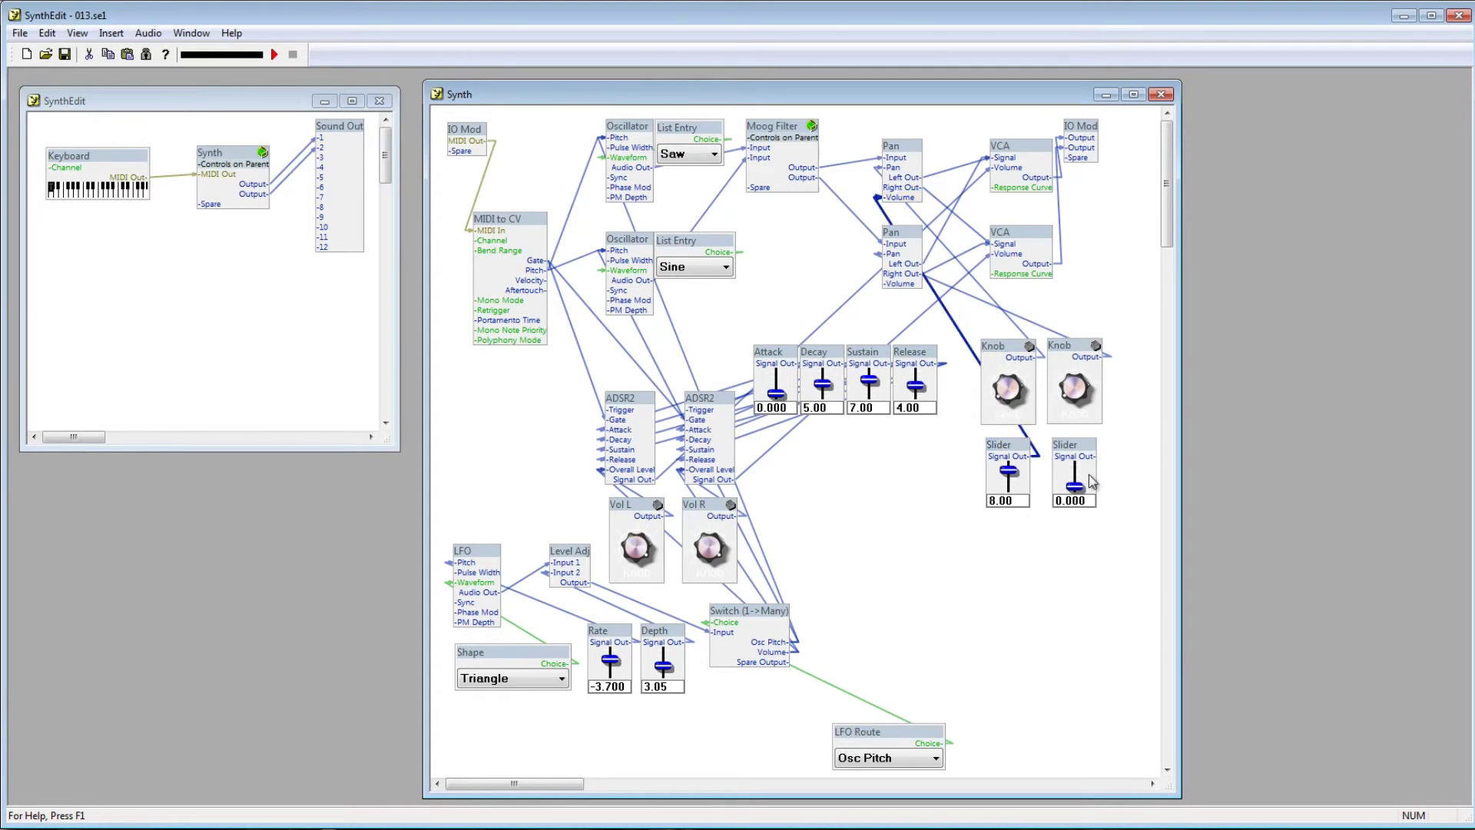
drag(1097, 456, 878, 284)
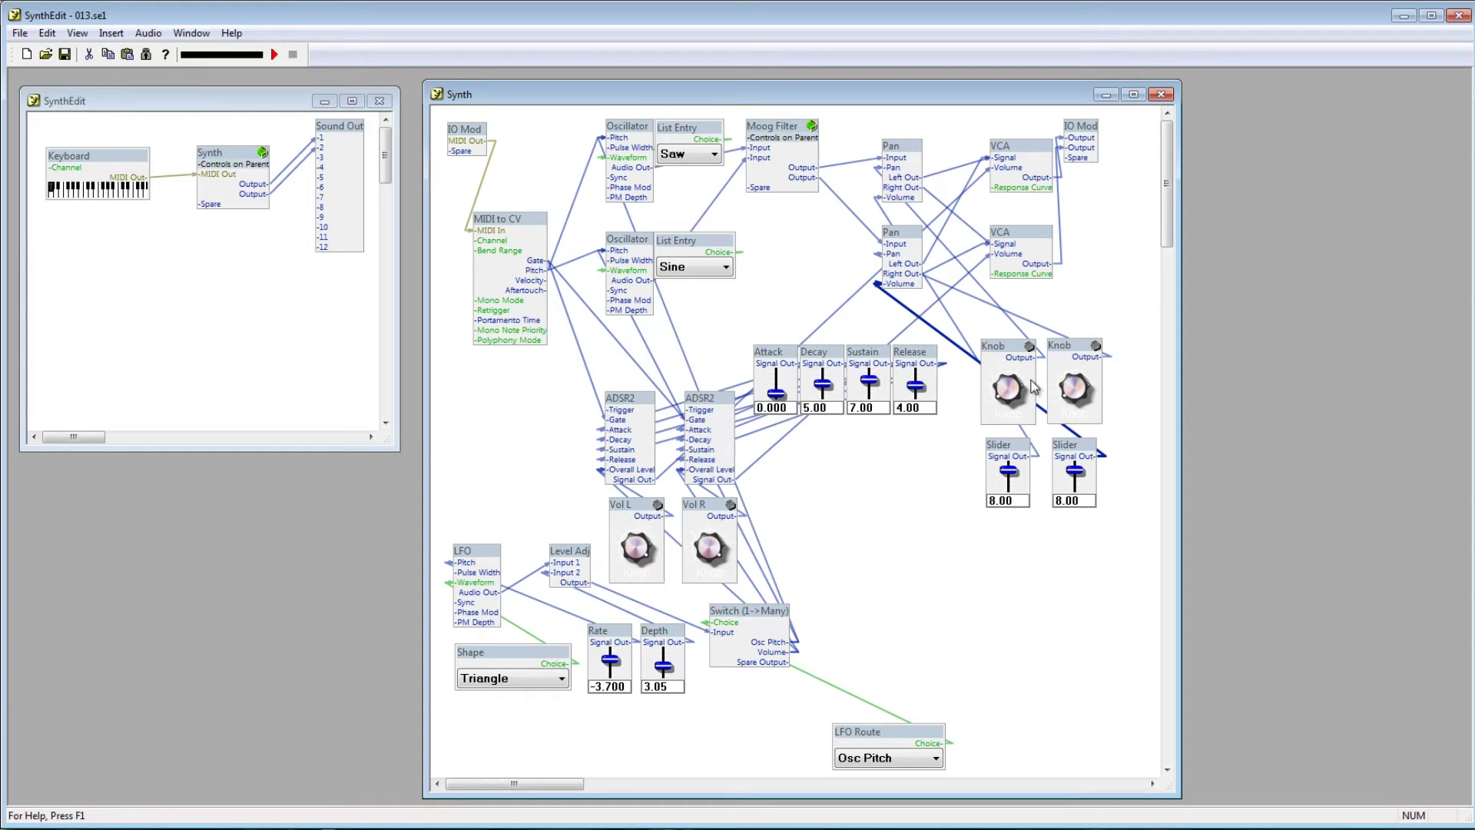
right_click(1013, 349)
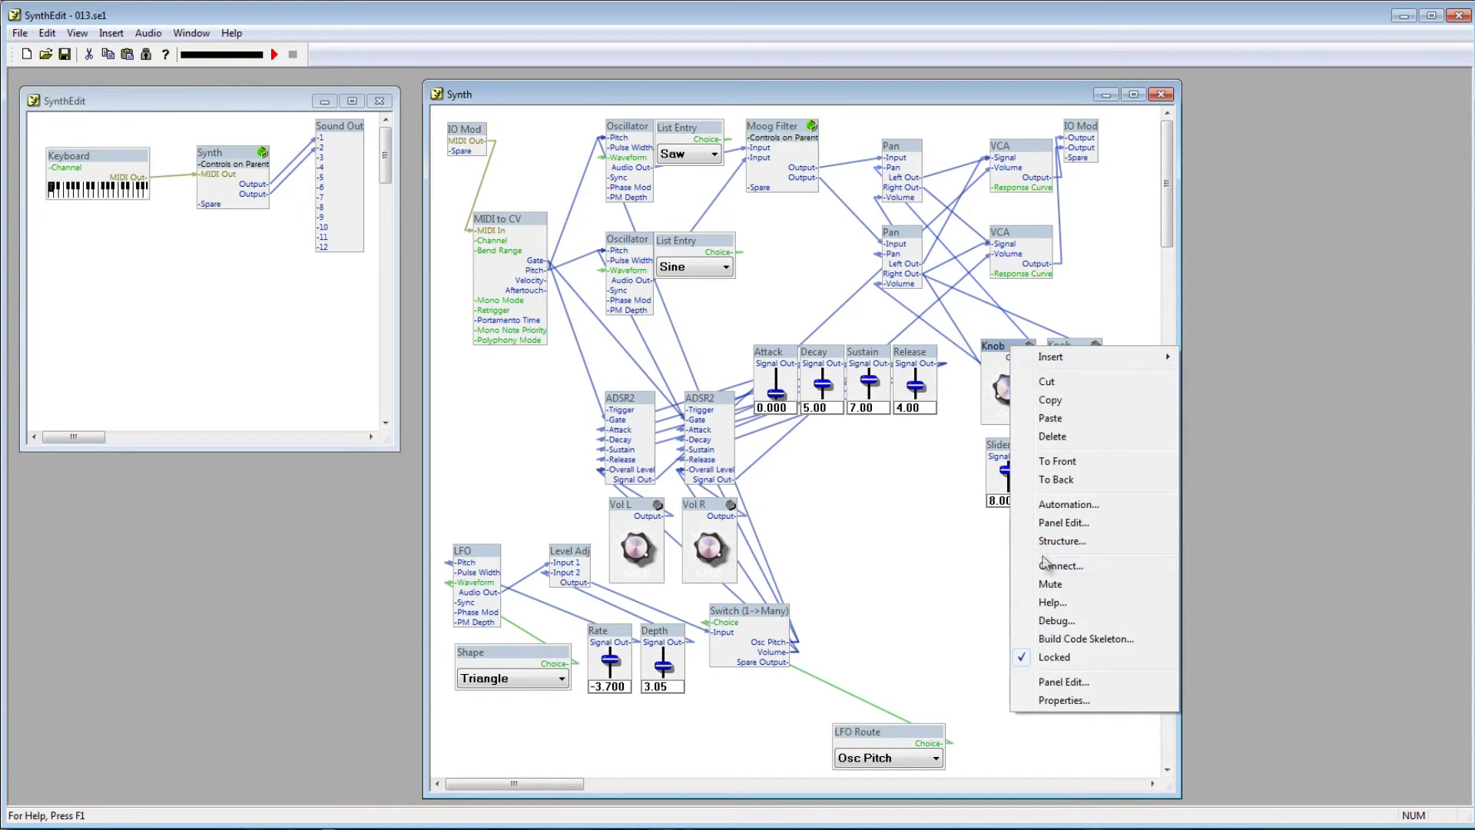
Step: Set the left knob's automation range to Lo -5 and Hi 5
click(1060, 505)
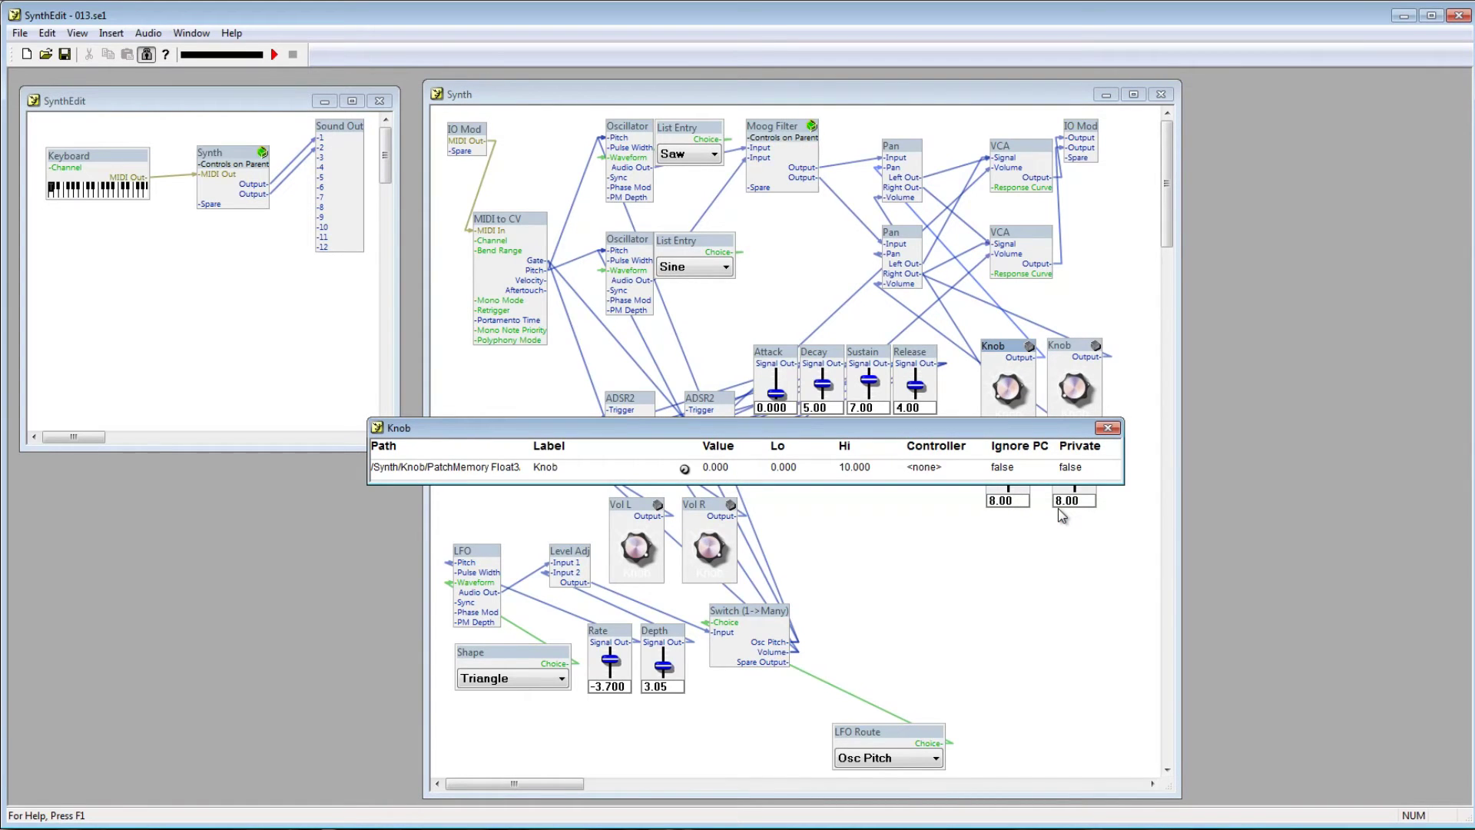
click(788, 468)
text(-5)
key(Tab)
text(5)
key(Tab)
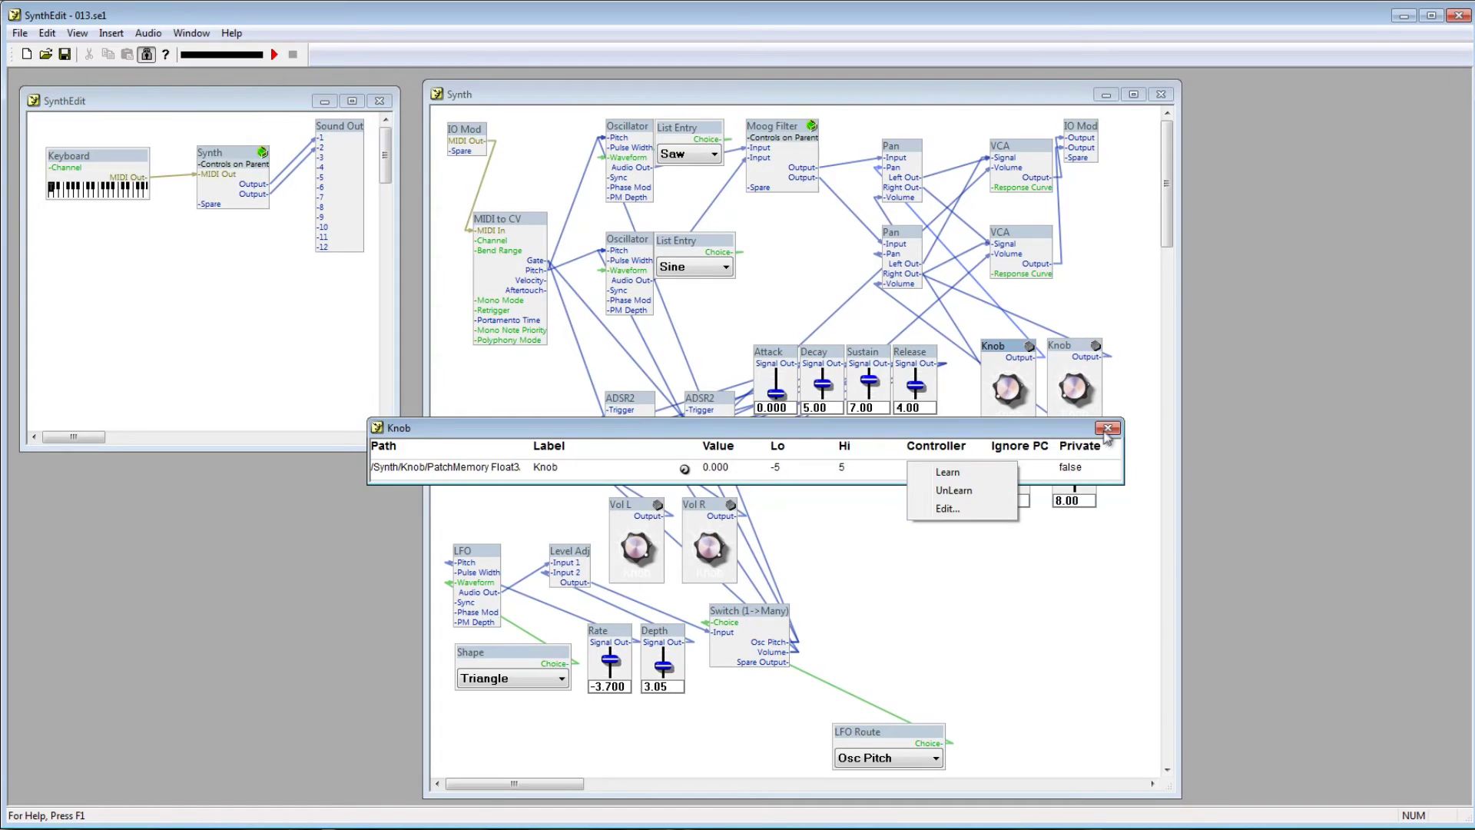
click(1107, 427)
Step: Set the second knob's automation range to Lo -5 and Hi 5
right_click(1075, 352)
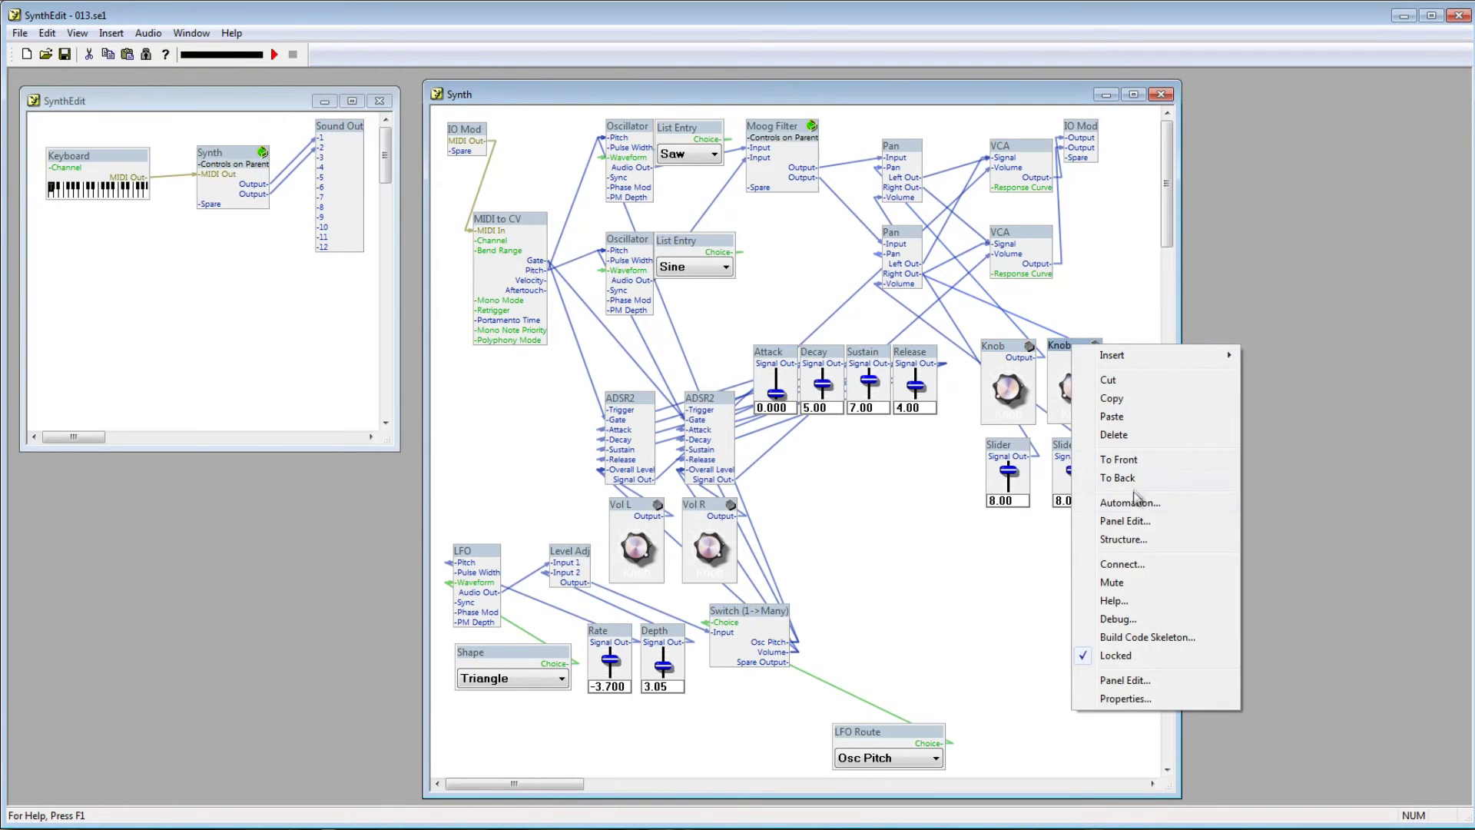
click(1129, 502)
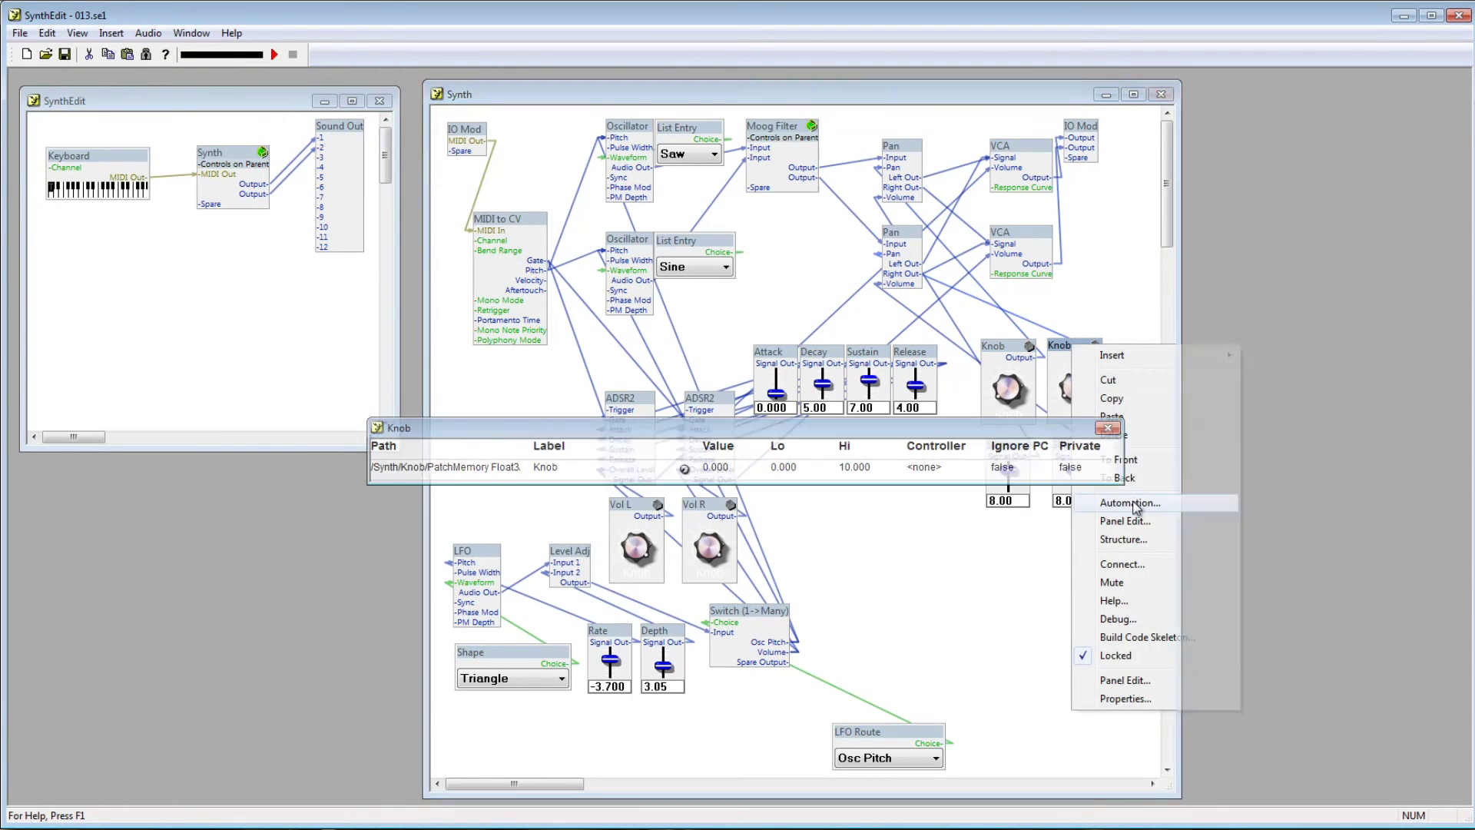
click(818, 469)
text(-5)
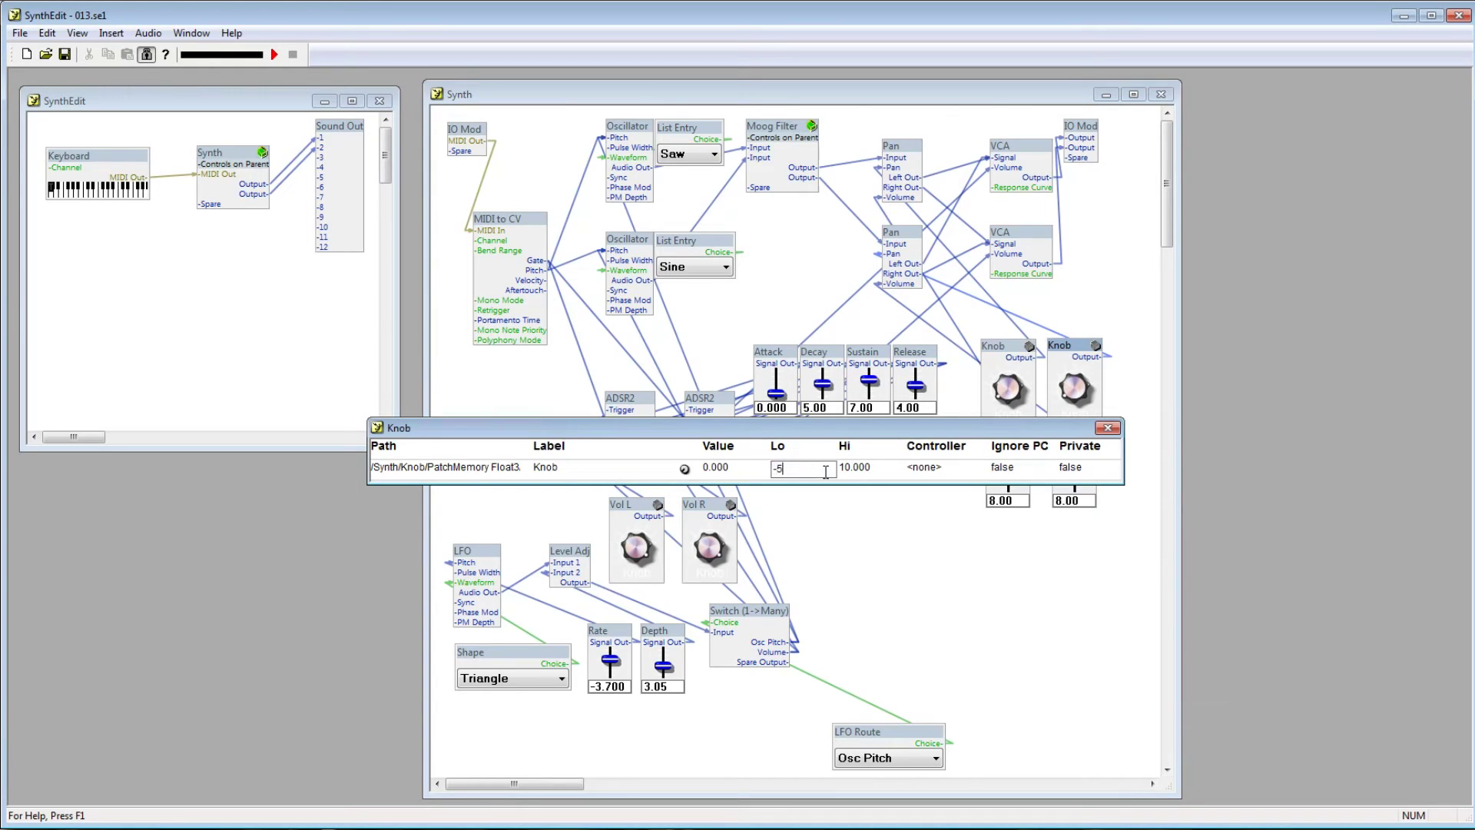
click(862, 470)
text(5)
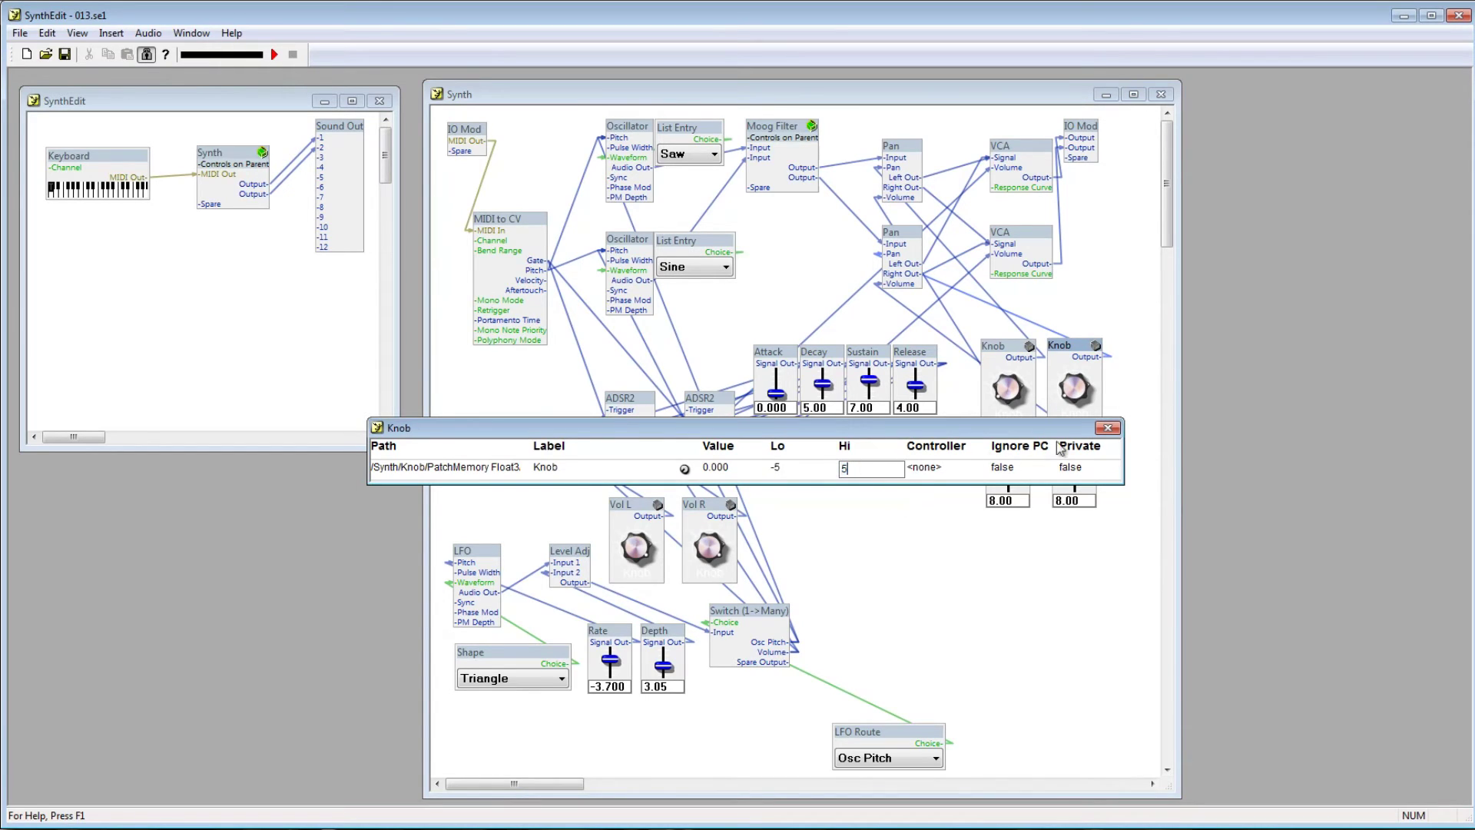
click(1108, 428)
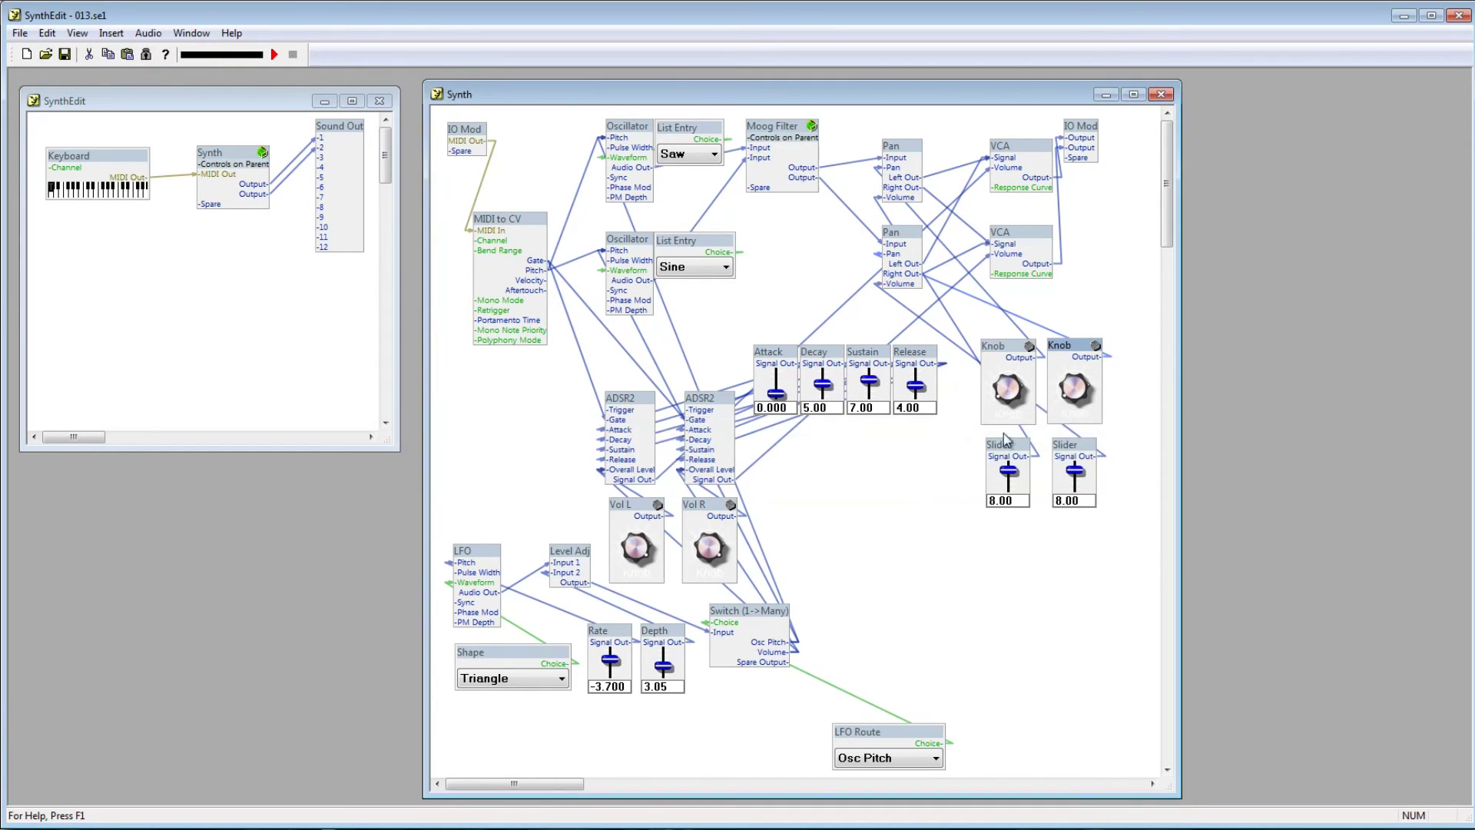
Step: Title the left knob 'Osc 1 Pan' in its properties
right_click(1018, 347)
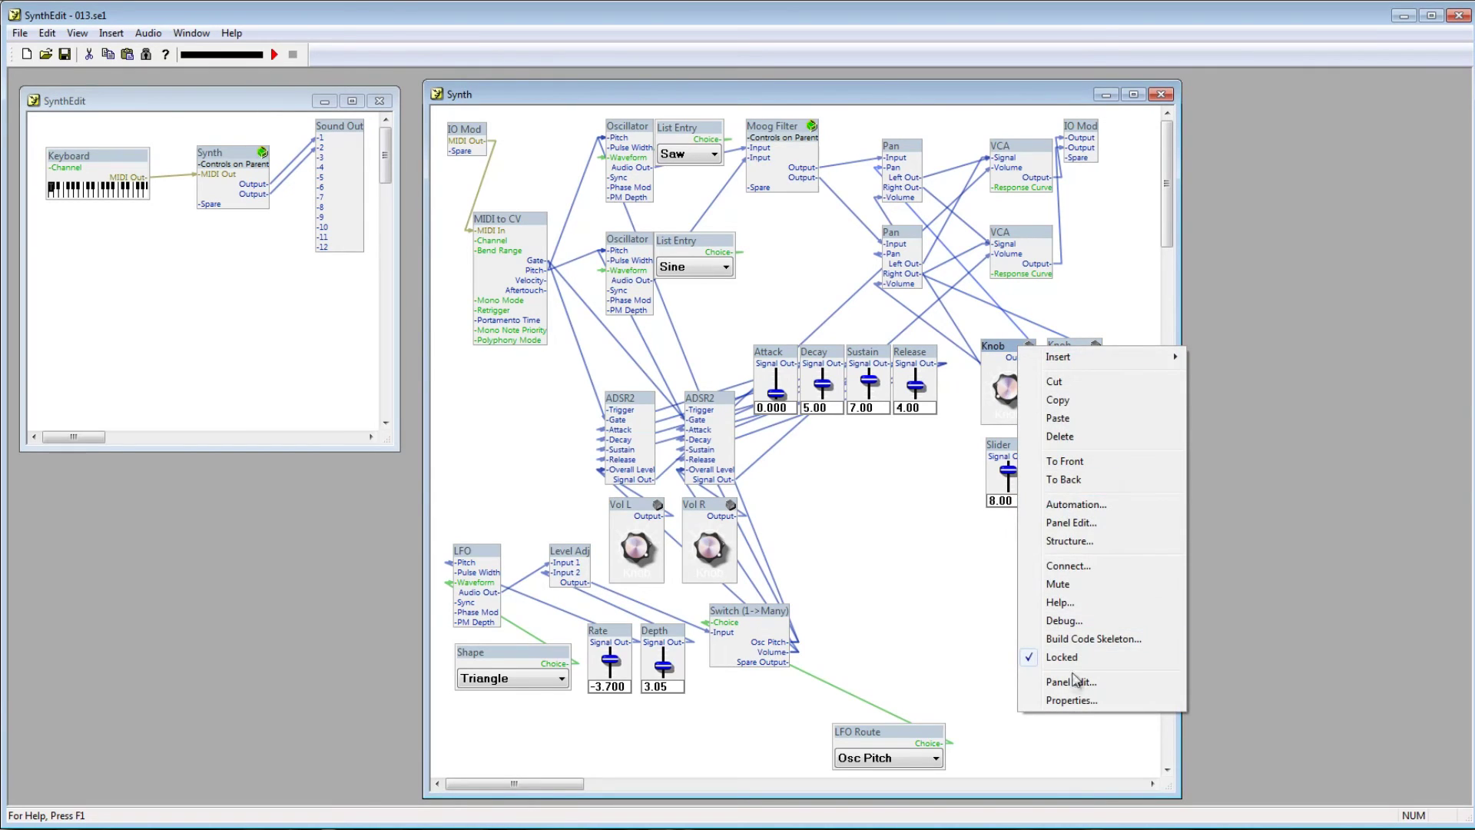
click(1072, 700)
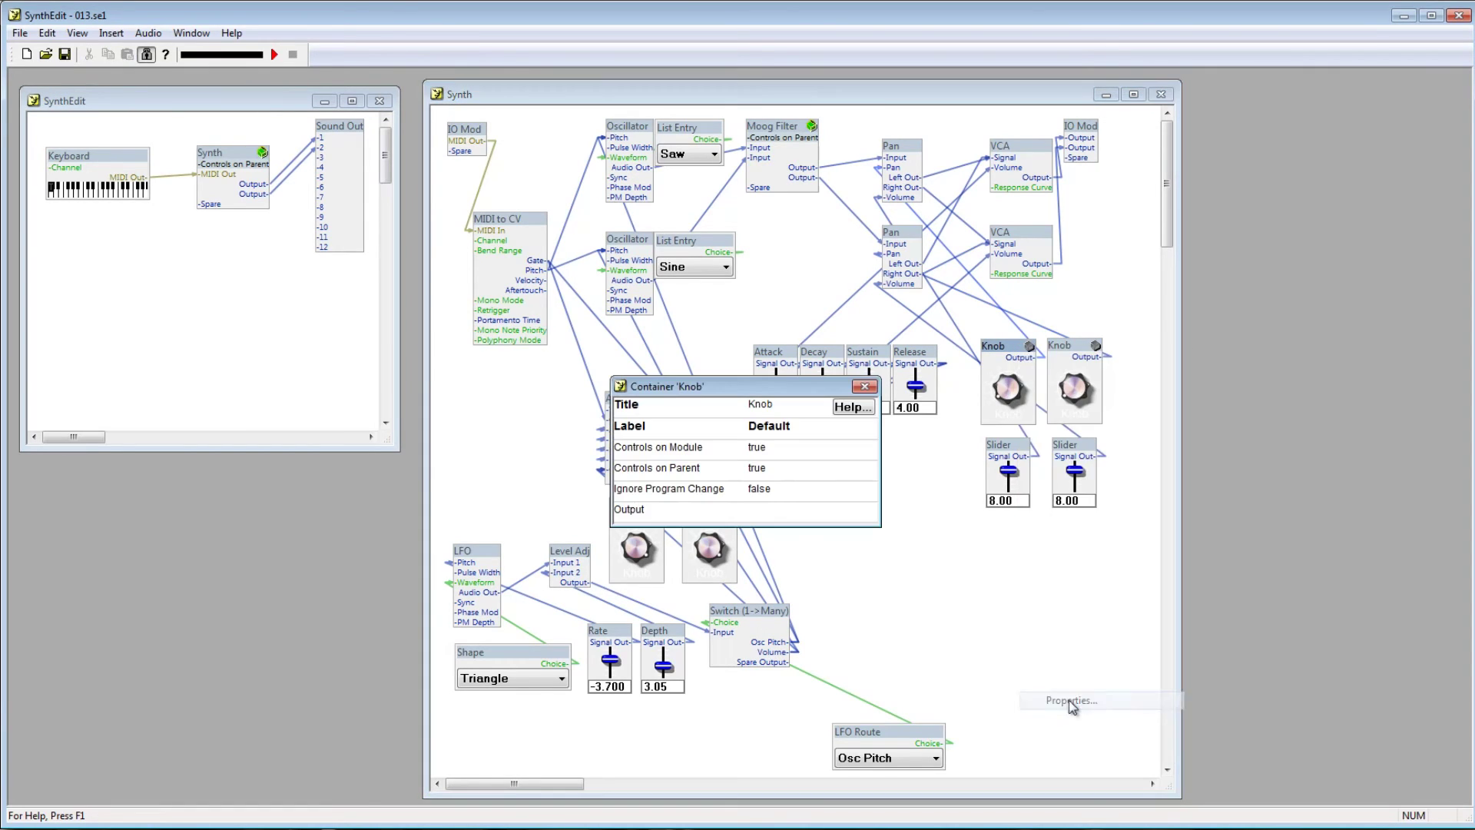
click(763, 403)
text(Osc 1 Pan)
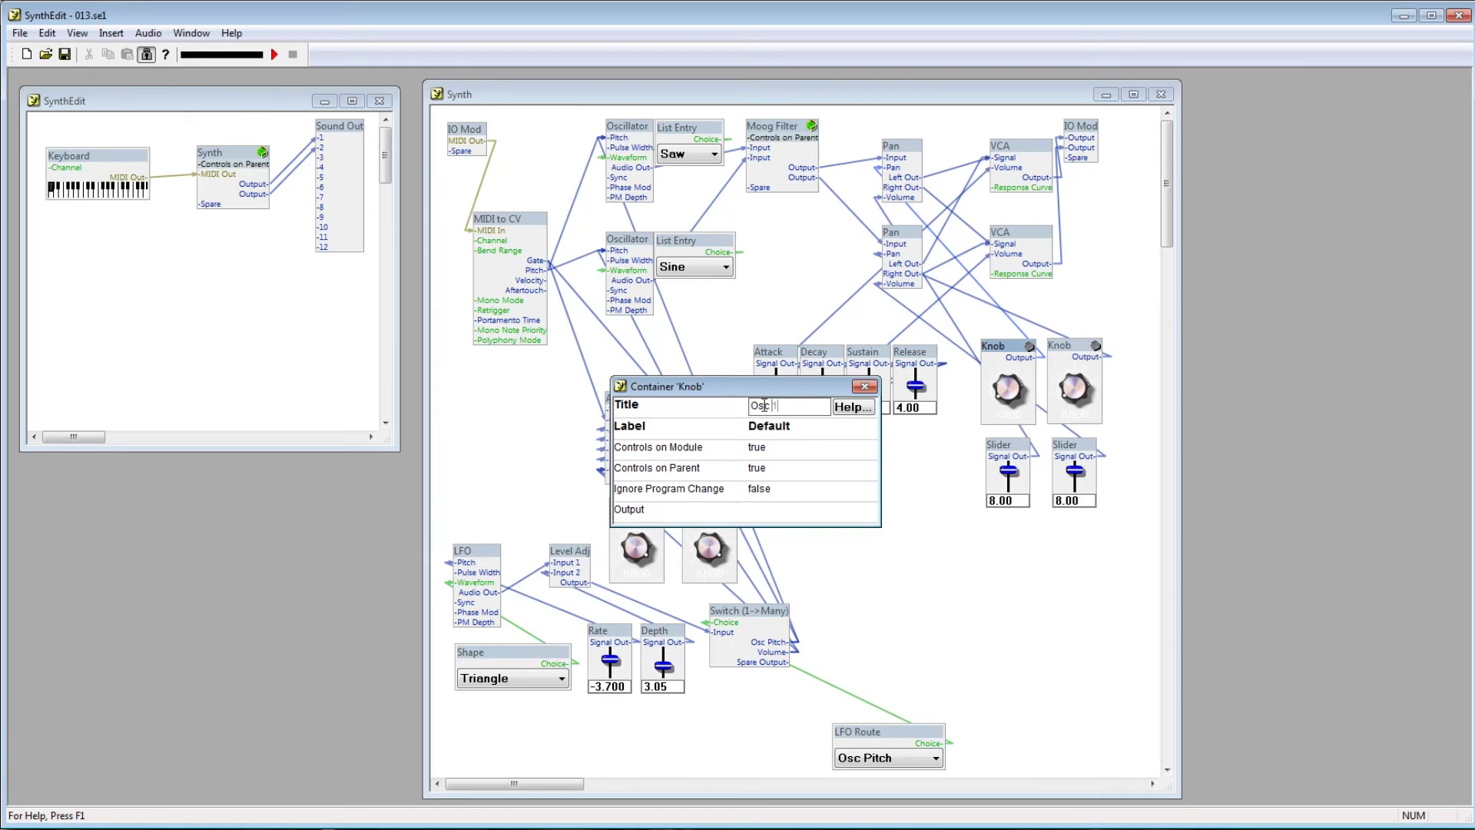
key(Return)
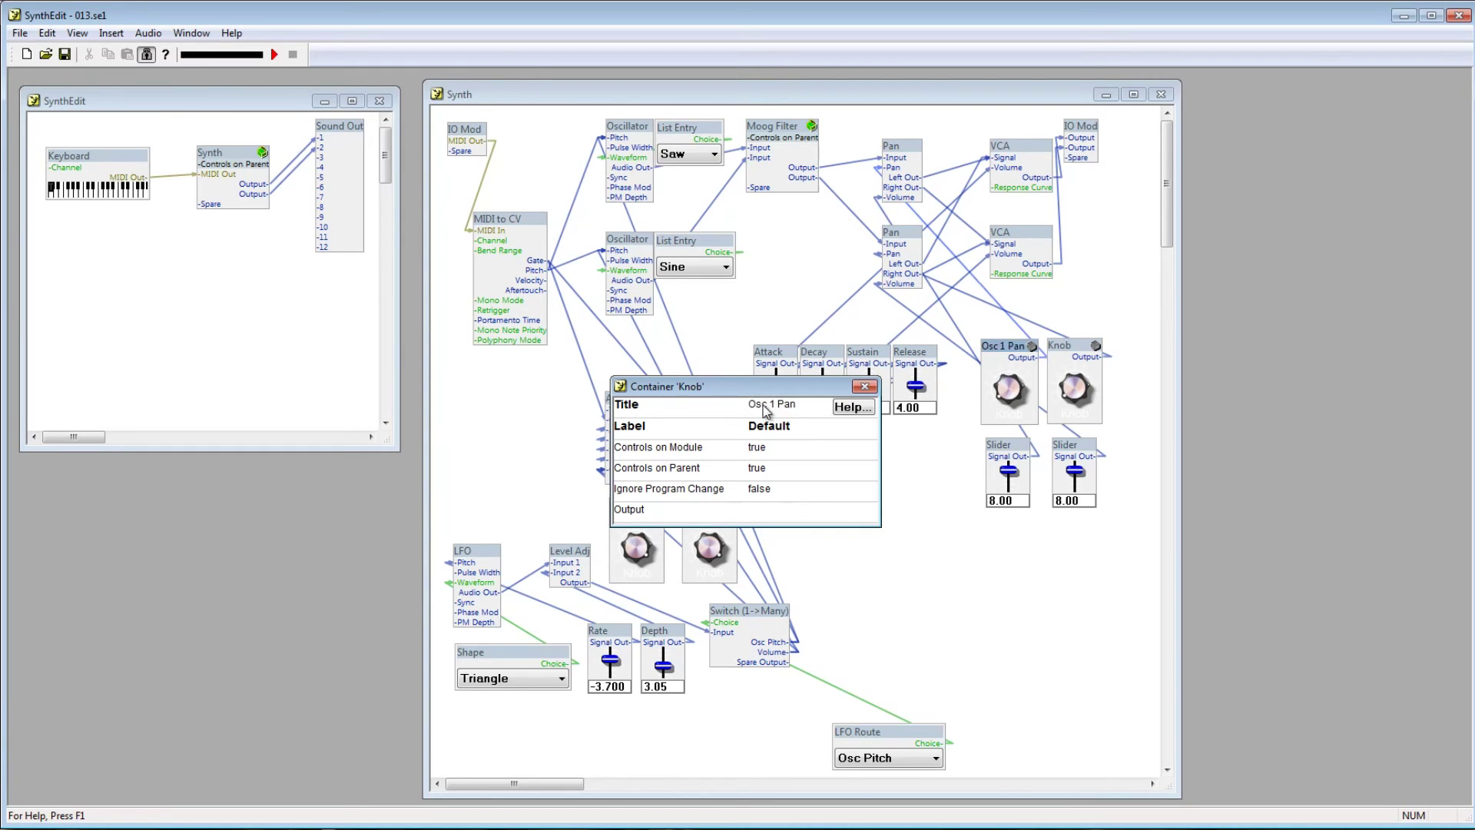
click(864, 385)
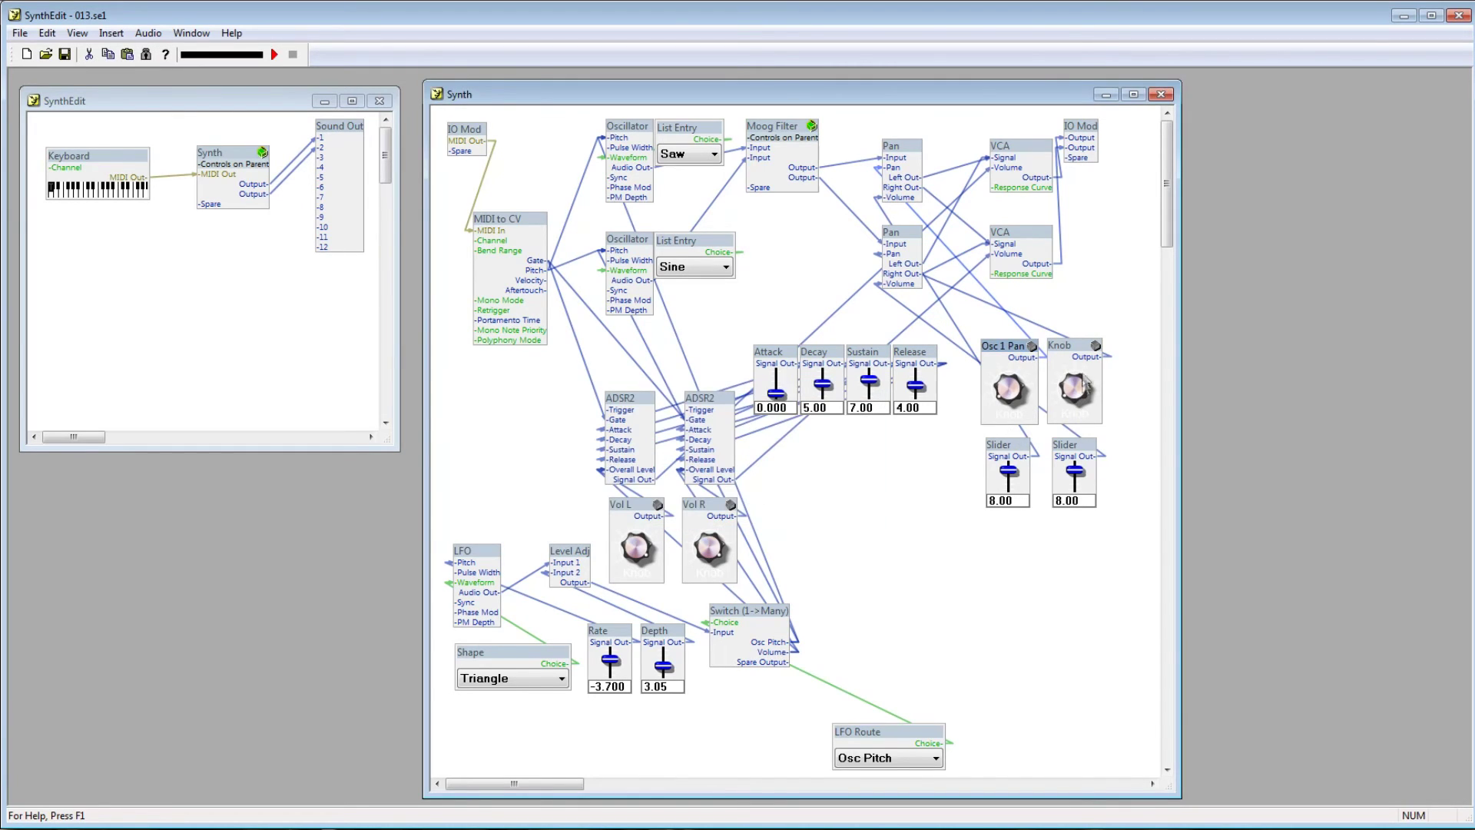
Step: Title the right knob 'Osc 2 Pan' in its properties
right_click(1076, 353)
click(1110, 699)
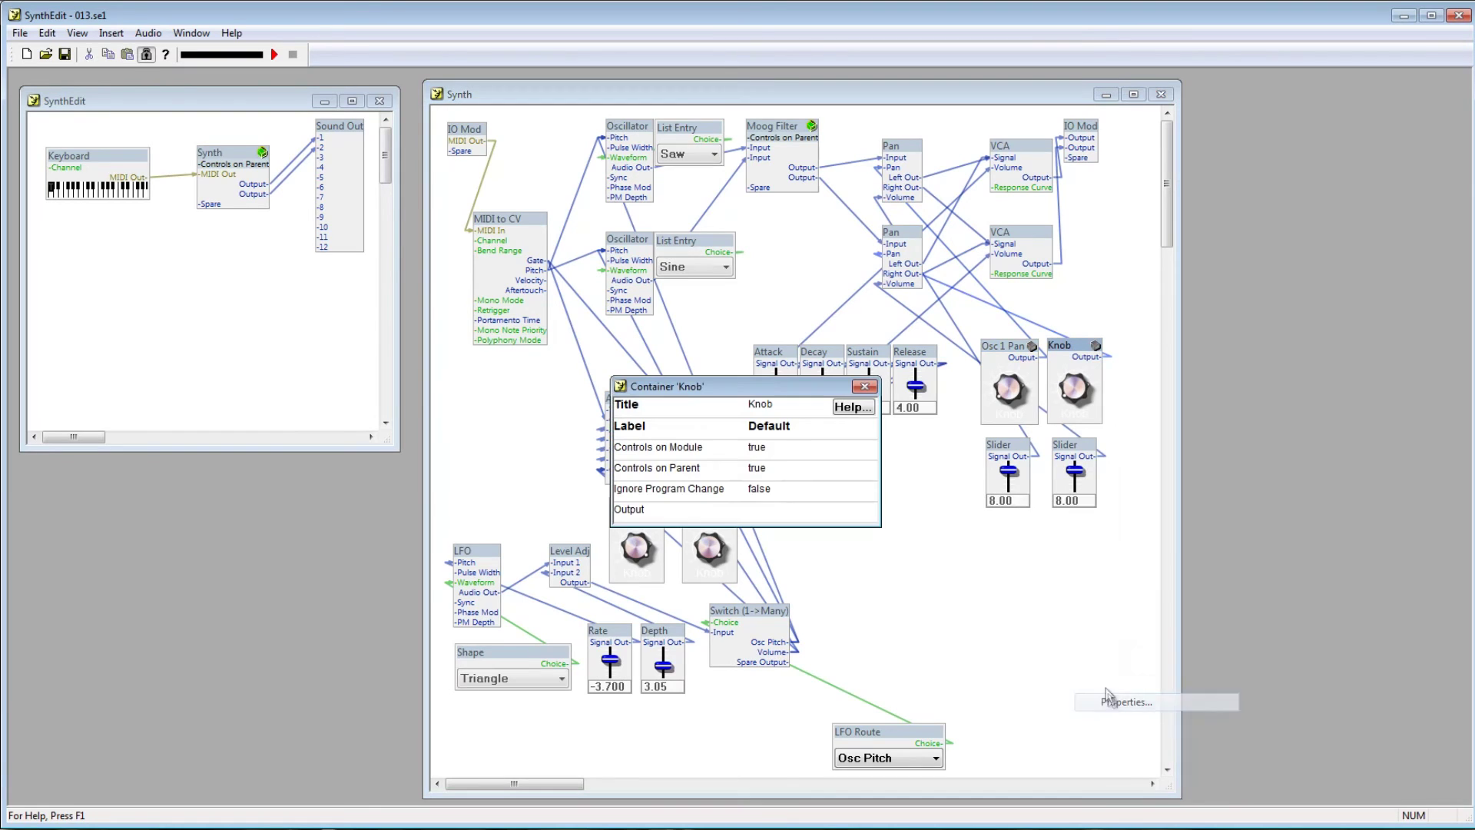
click(765, 405)
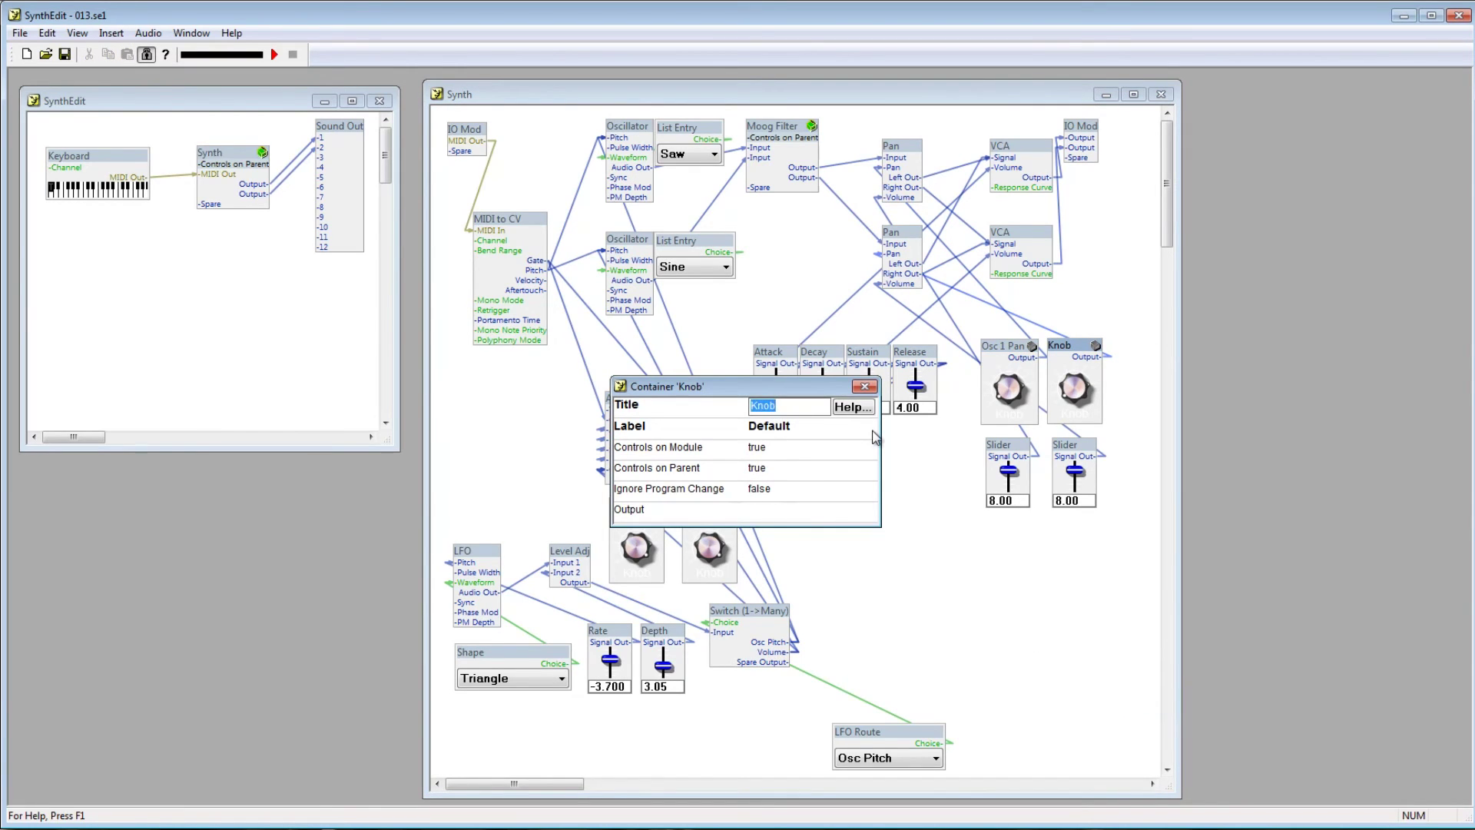
text(Osc 2 Pan)
key(Return)
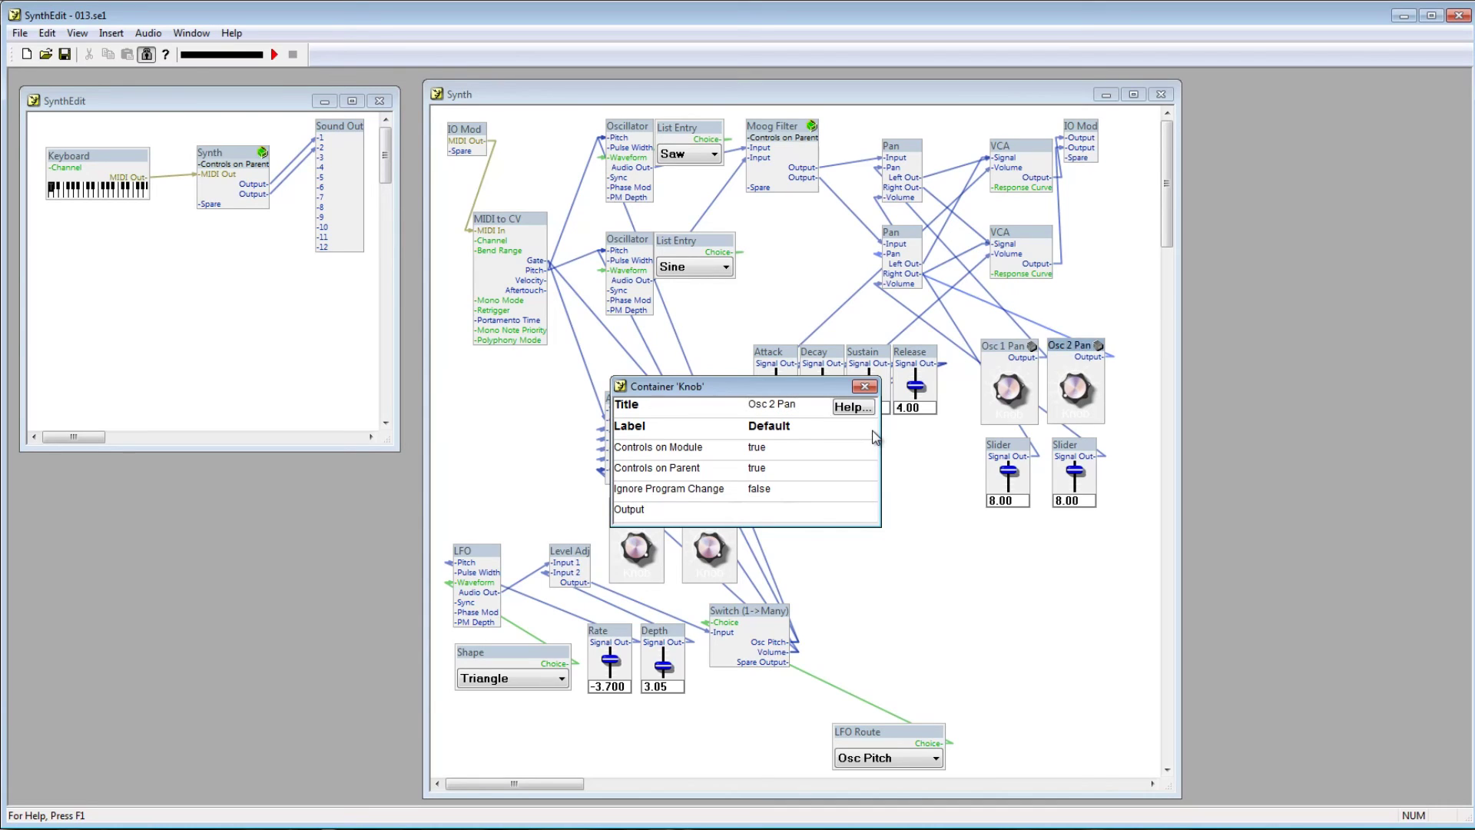
click(864, 386)
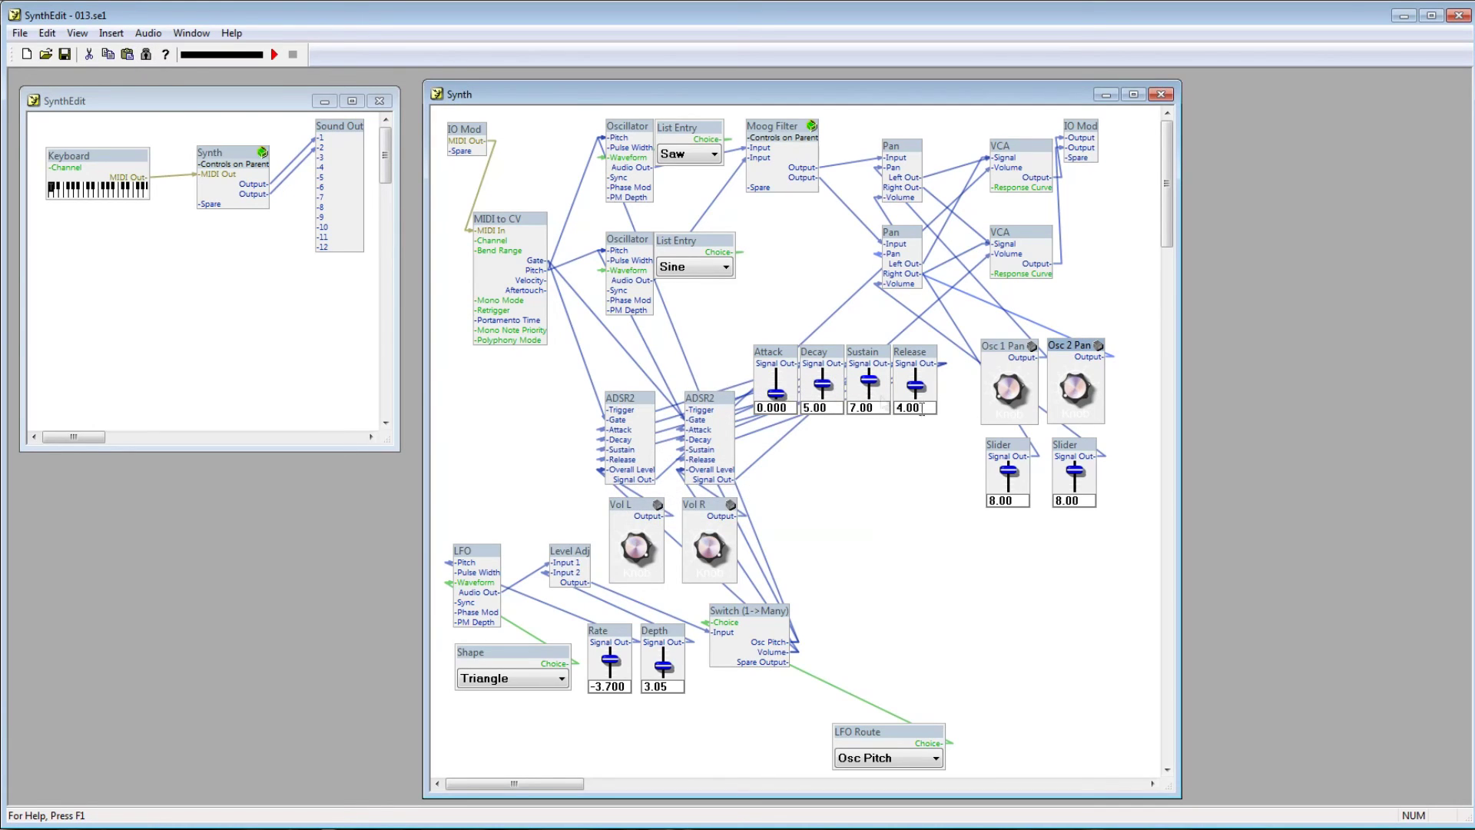
Step: Title the left slider 'Osc 1 Vol' in its properties
right_click(1009, 443)
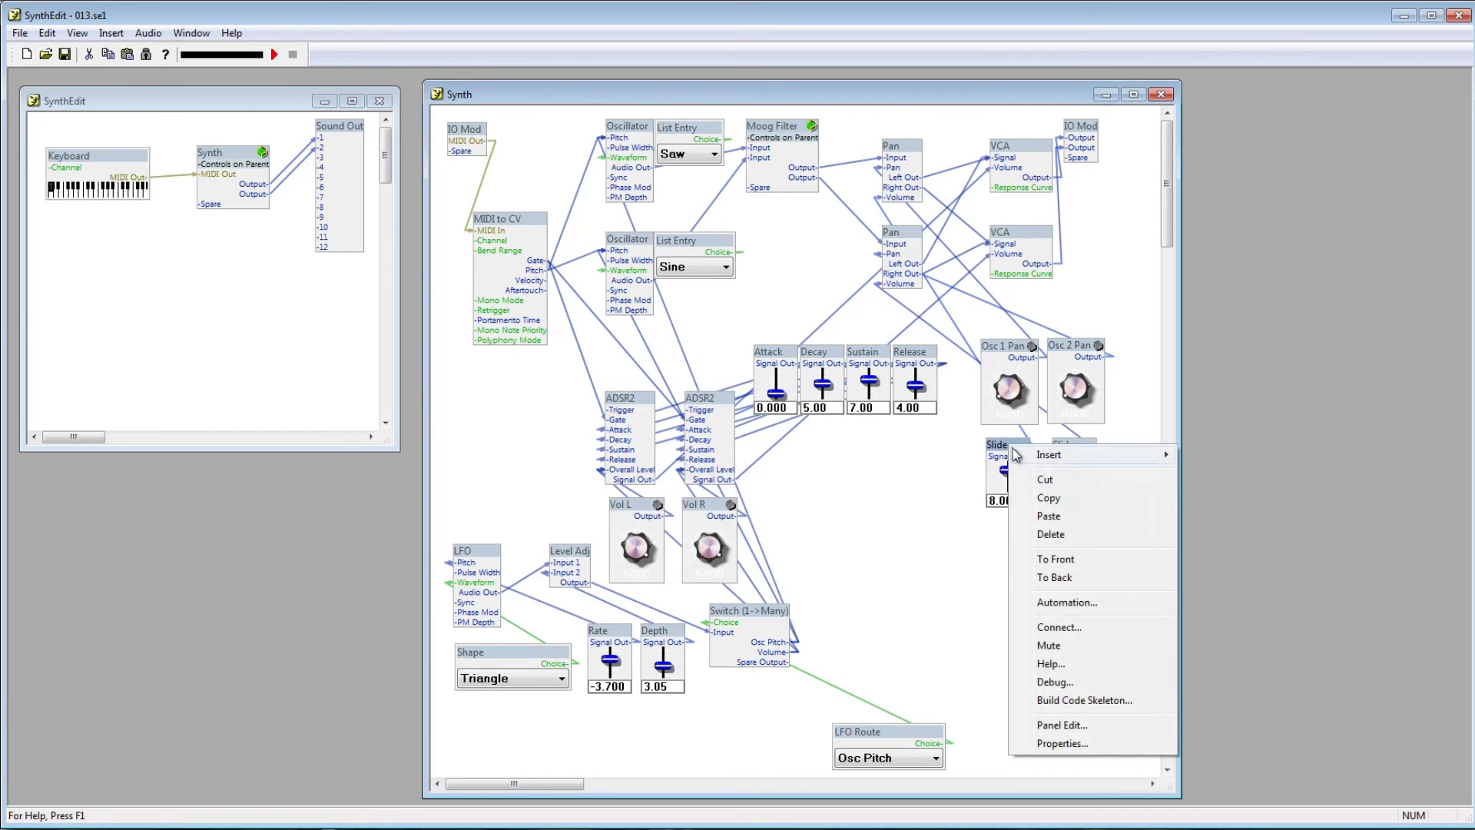
click(1057, 748)
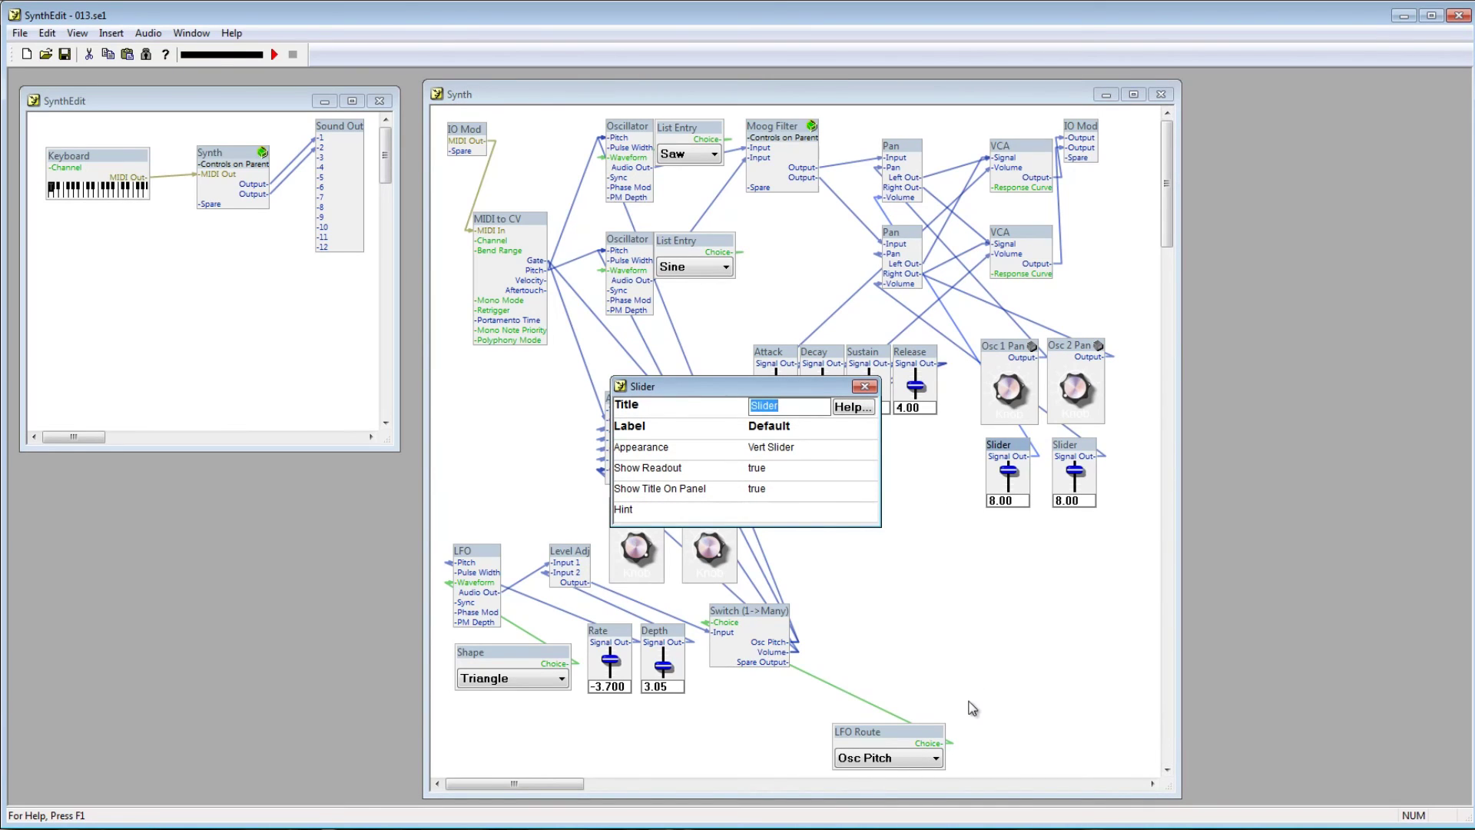
text(Osc 1 Vol)
key(Return)
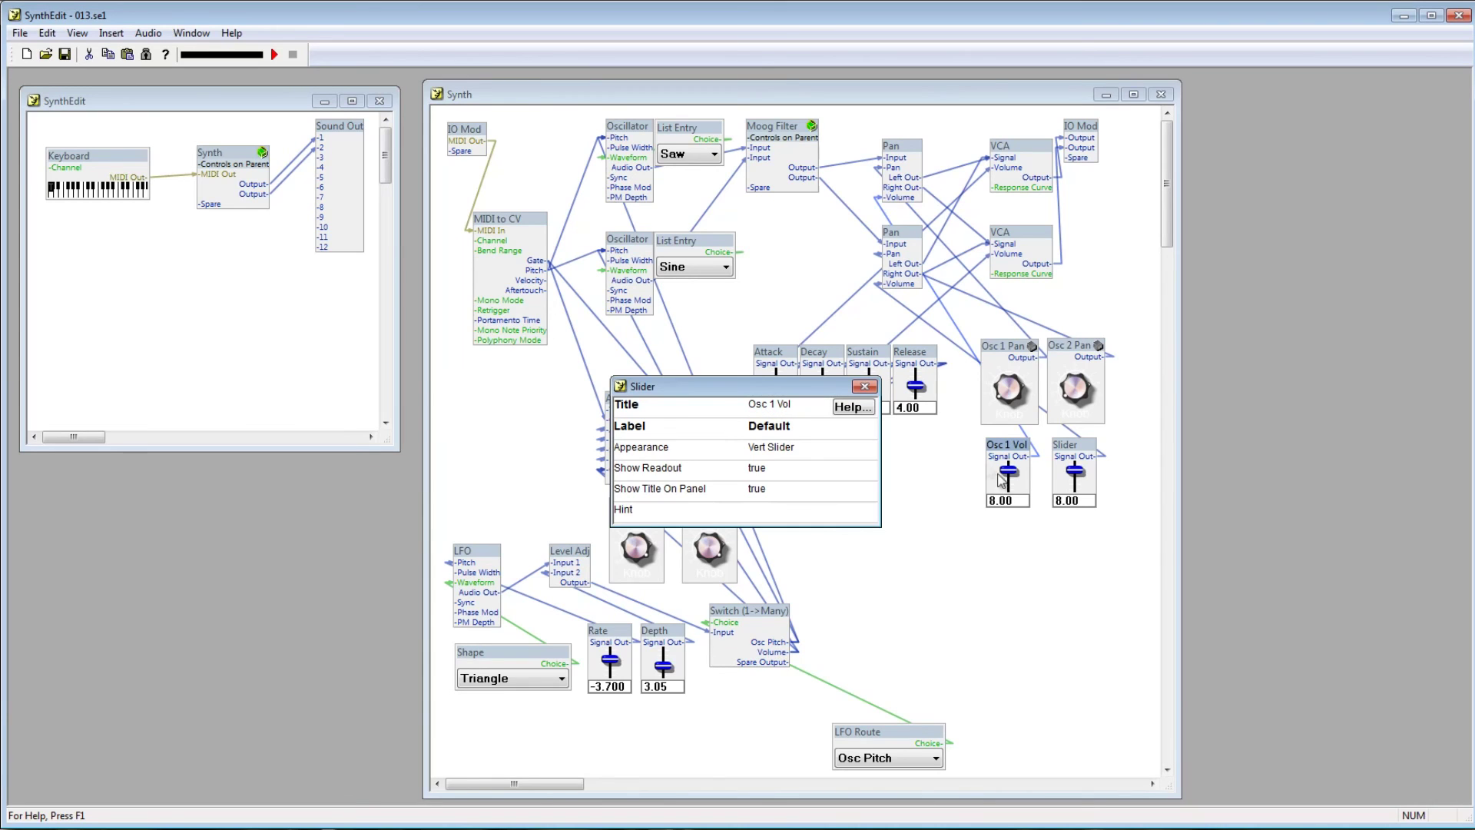
click(865, 387)
Step: Title the right slider 'Osc 2 Vol' in its properties
right_click(1061, 449)
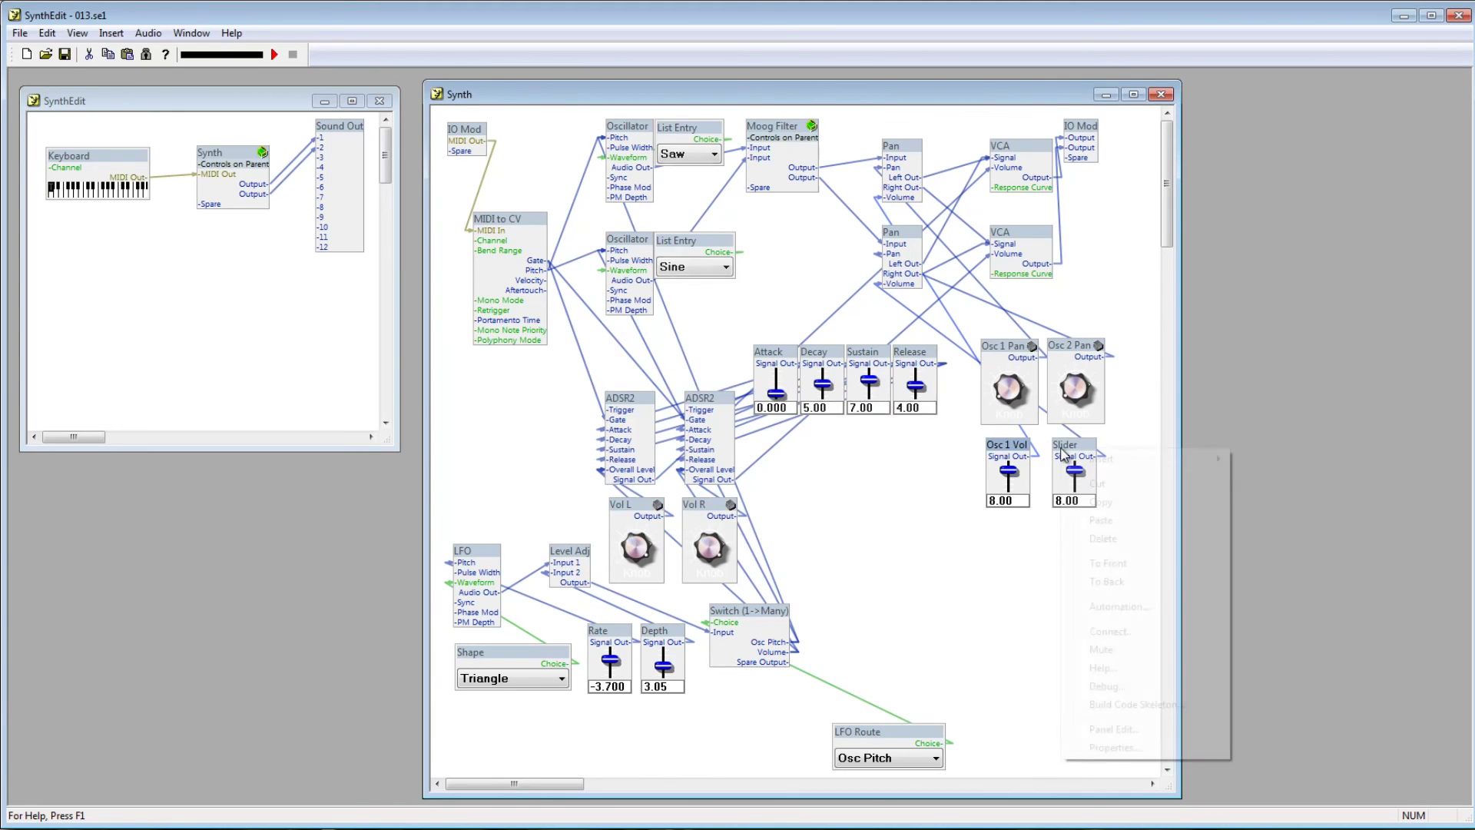
click(1112, 748)
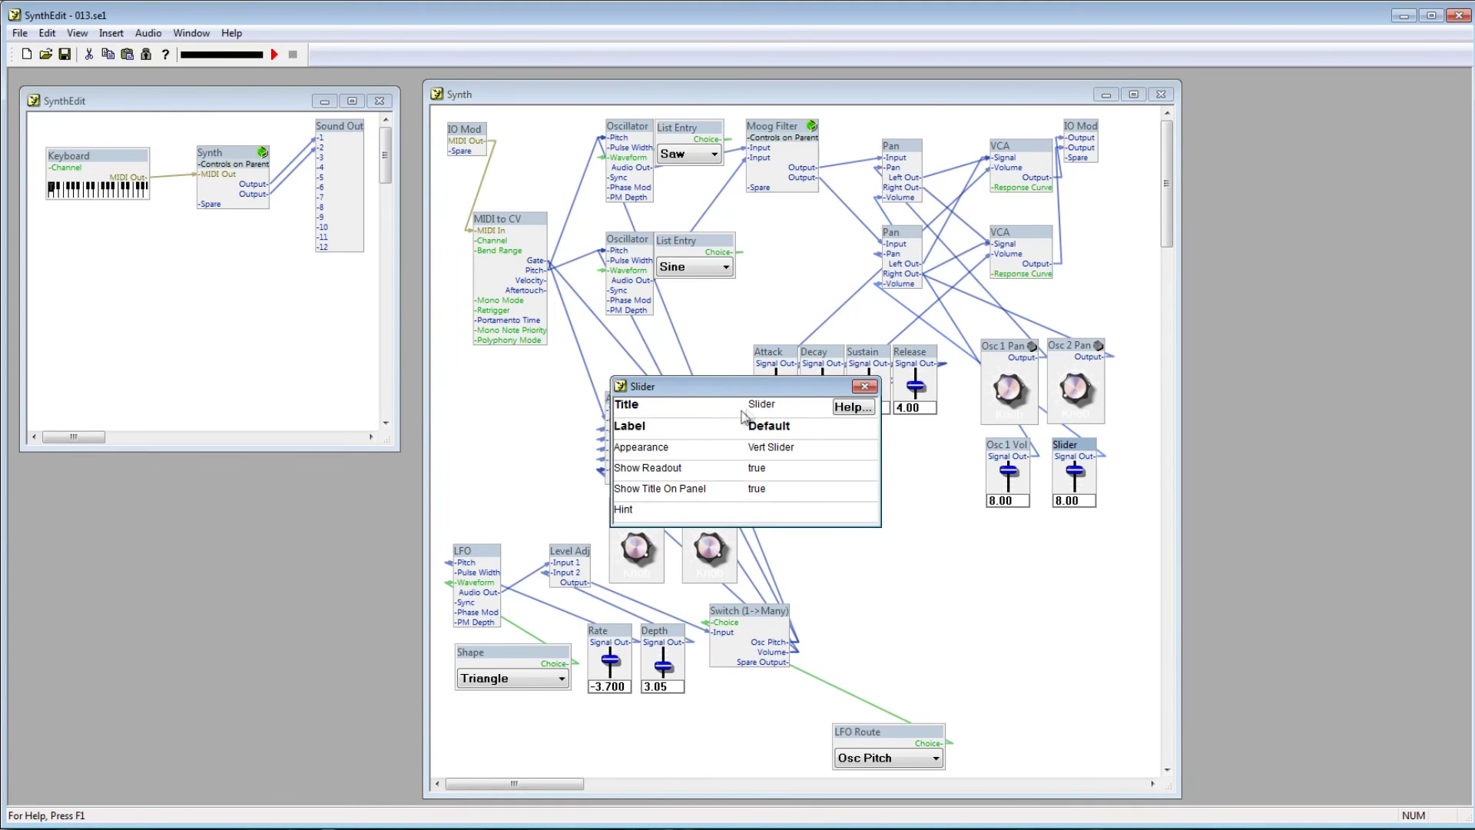
text(Osc 2 Vol)
key(Return)
Step: Close the Osc 2 Vol slider's properties dialog
click(863, 387)
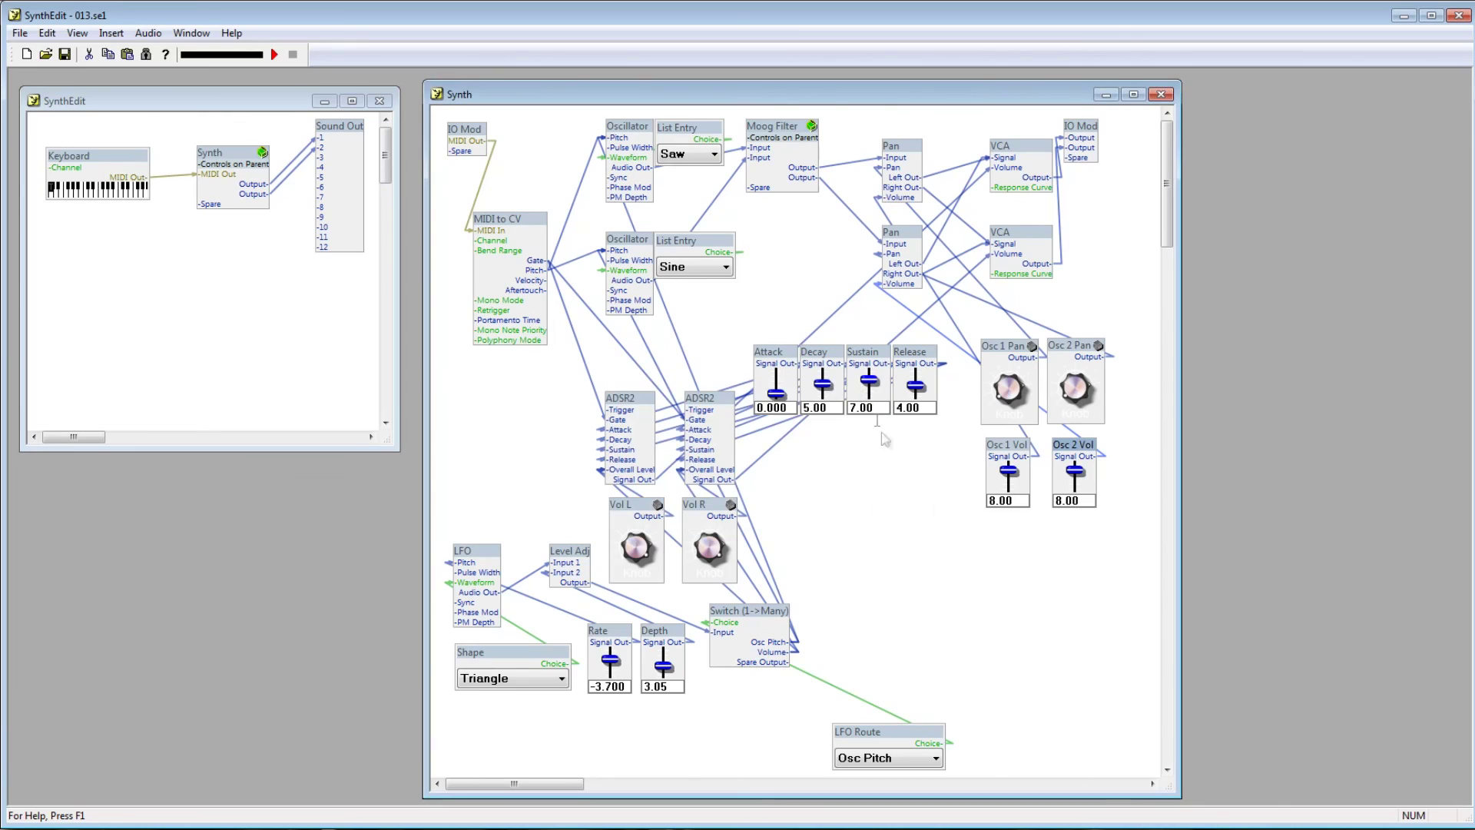